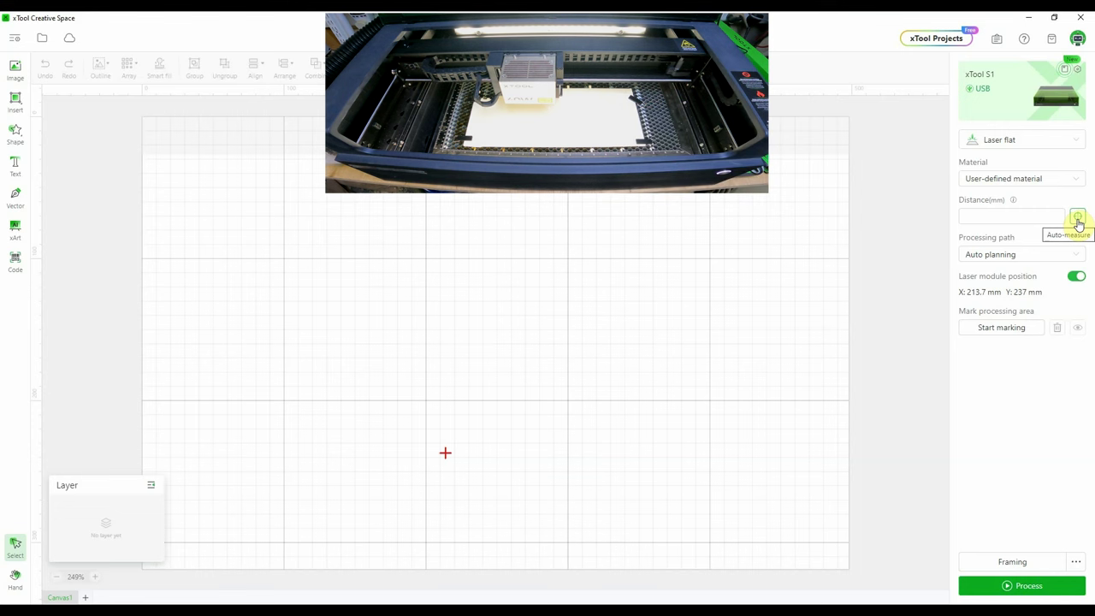
Step: Auto-measure the laser-to-material distance (49.3 mm) and begin marking the processing area
left_click(1077, 219)
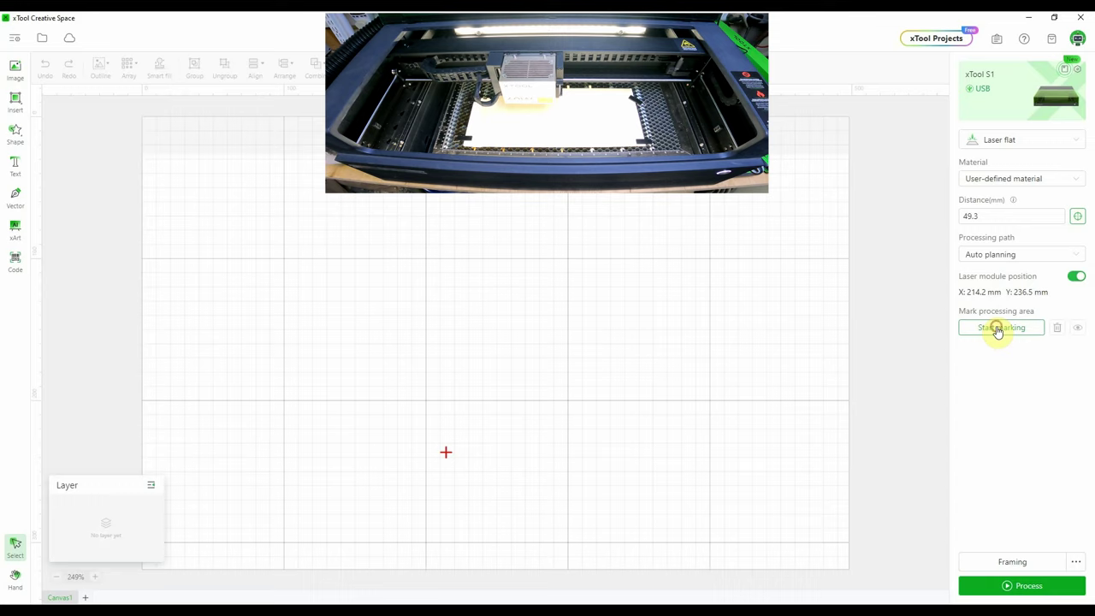
left_click(997, 330)
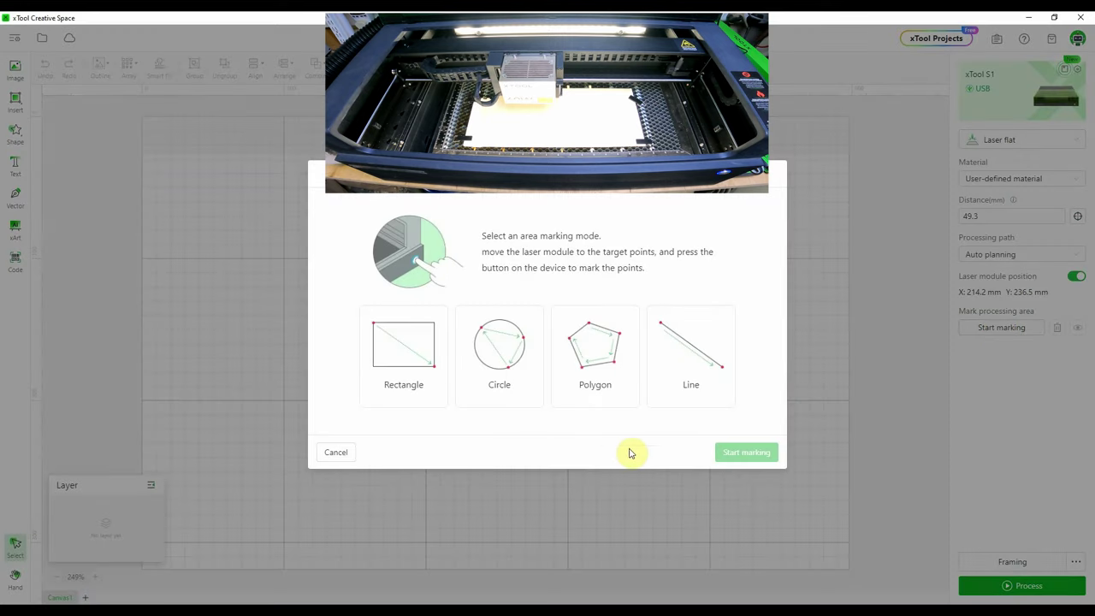
Step: Mark a rectangular processing area from two corner points on the device and confirm it
left_click(404, 356)
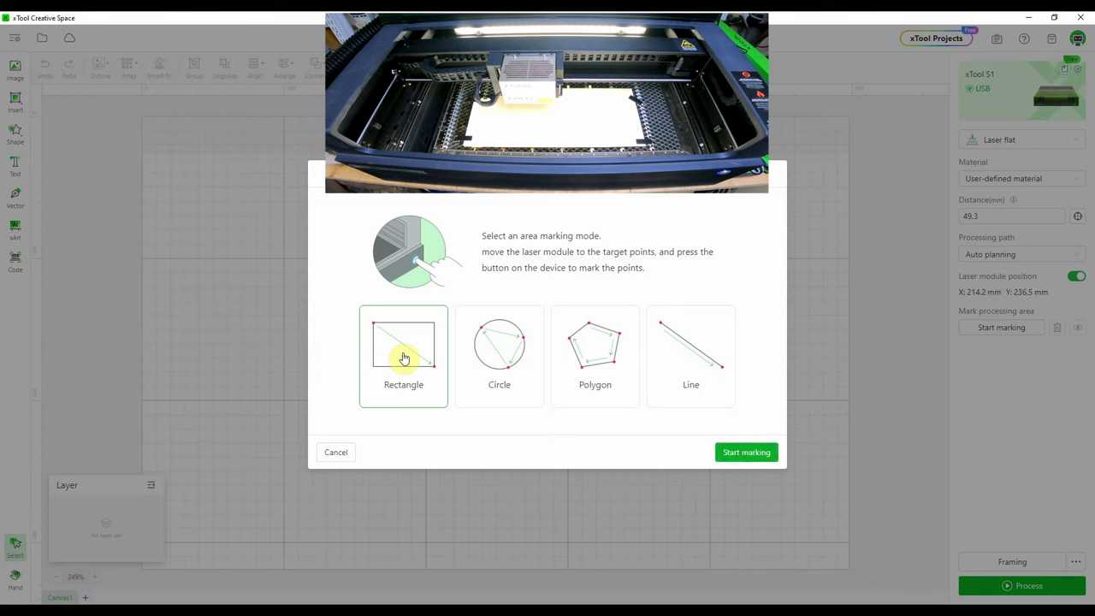
left_click(742, 455)
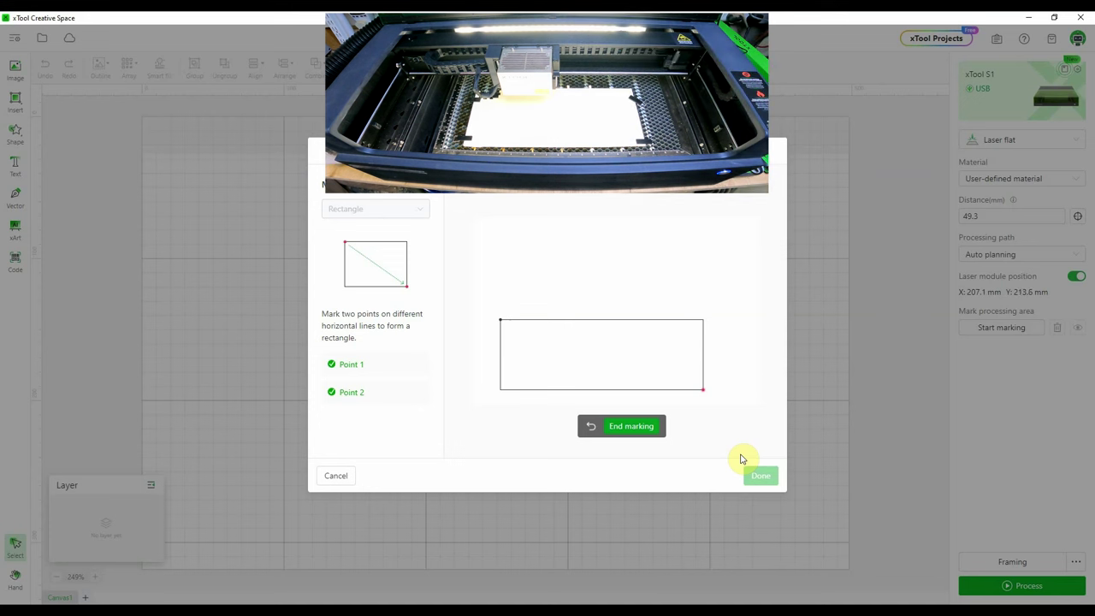
left_click(618, 427)
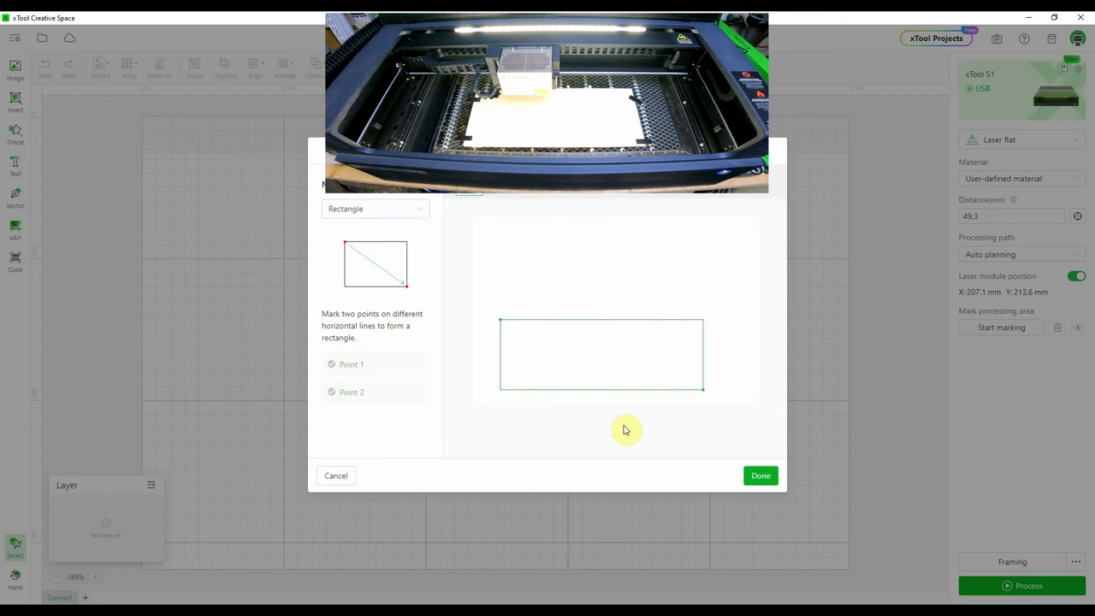
left_click(772, 476)
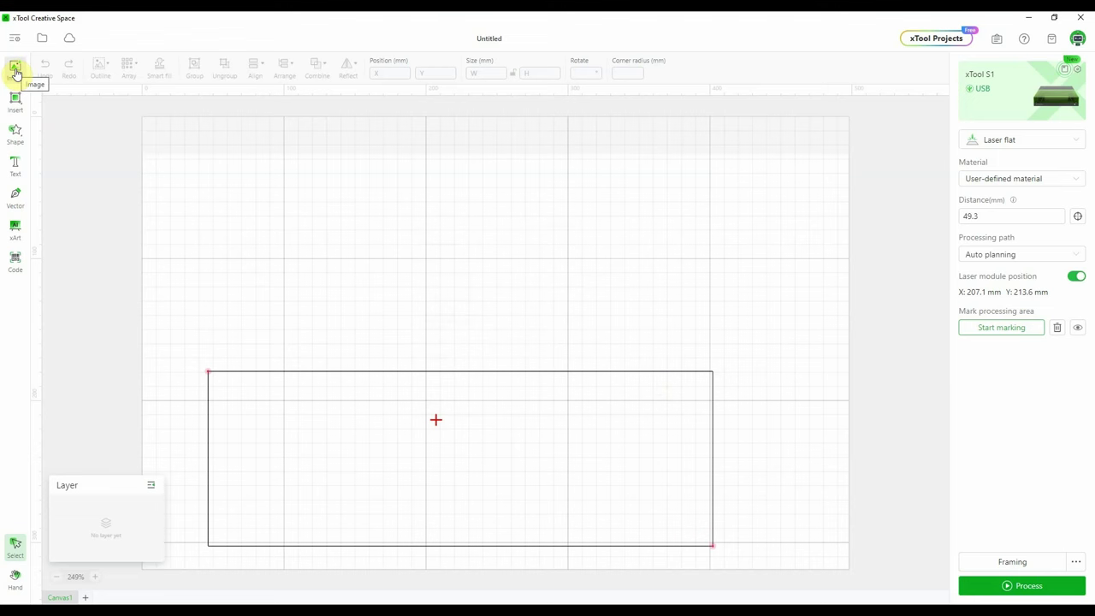
Step: Import Reindeer Capture.PNG onto Layer 1 as a 151.08 × 141.82 mm engrave image
left_click(16, 68)
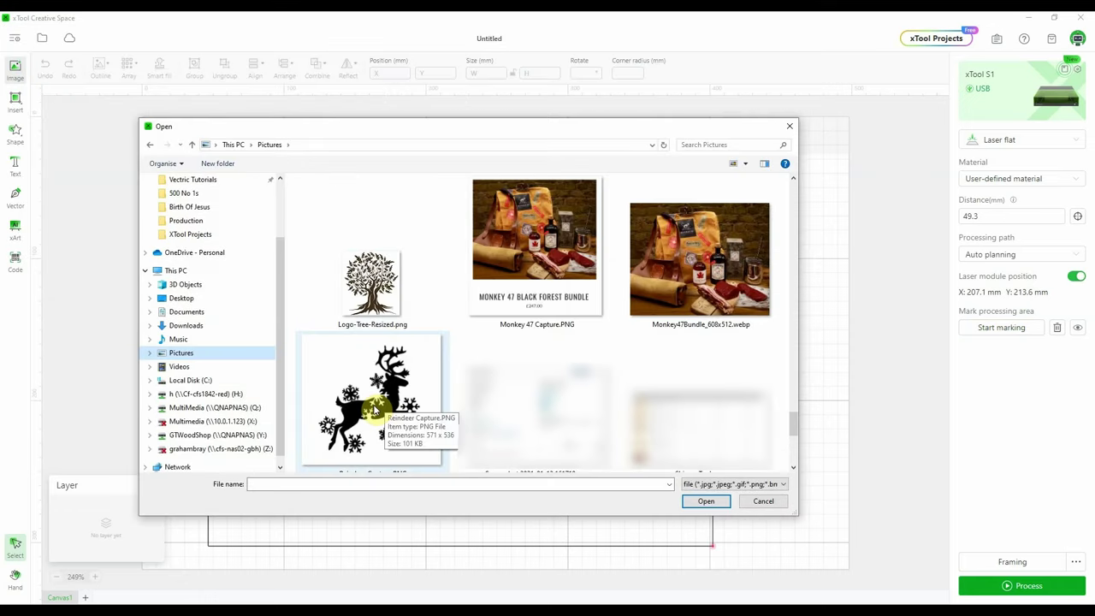
left_click(374, 411)
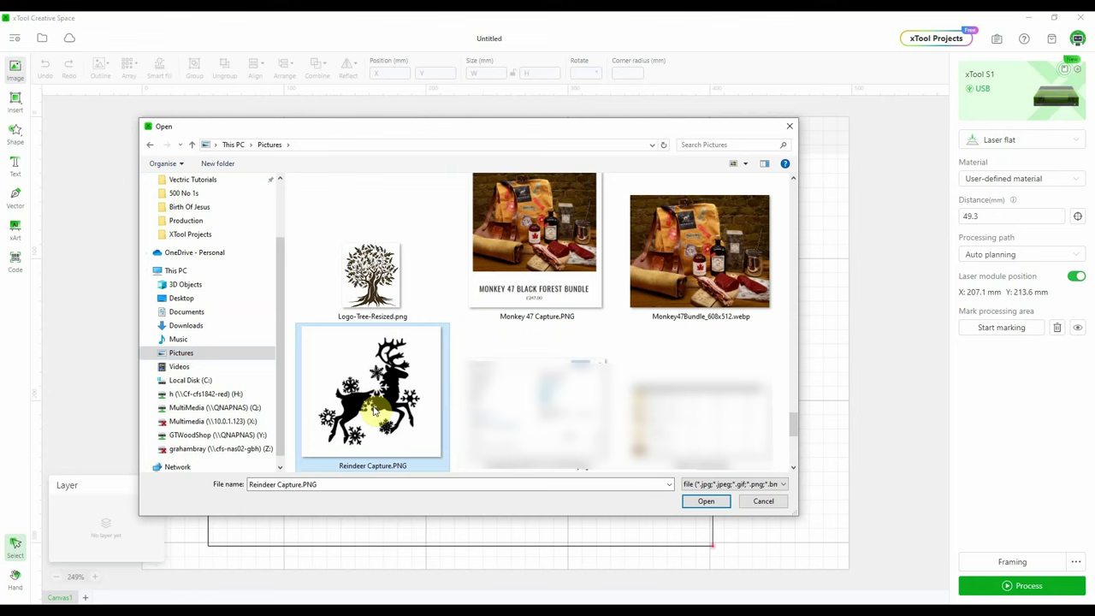
left_click(707, 504)
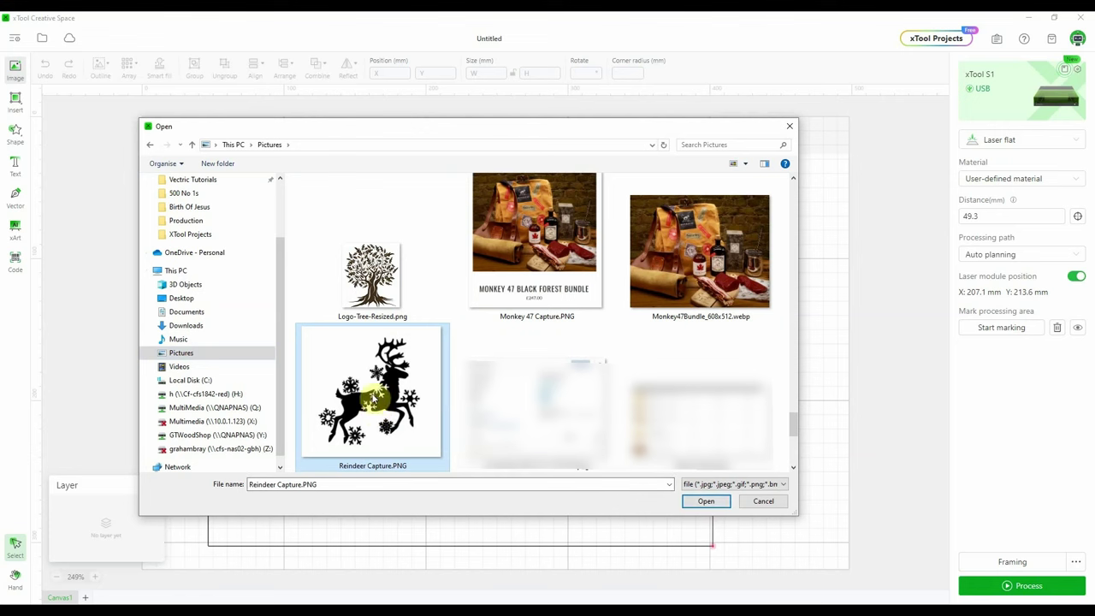
left_click(706, 504)
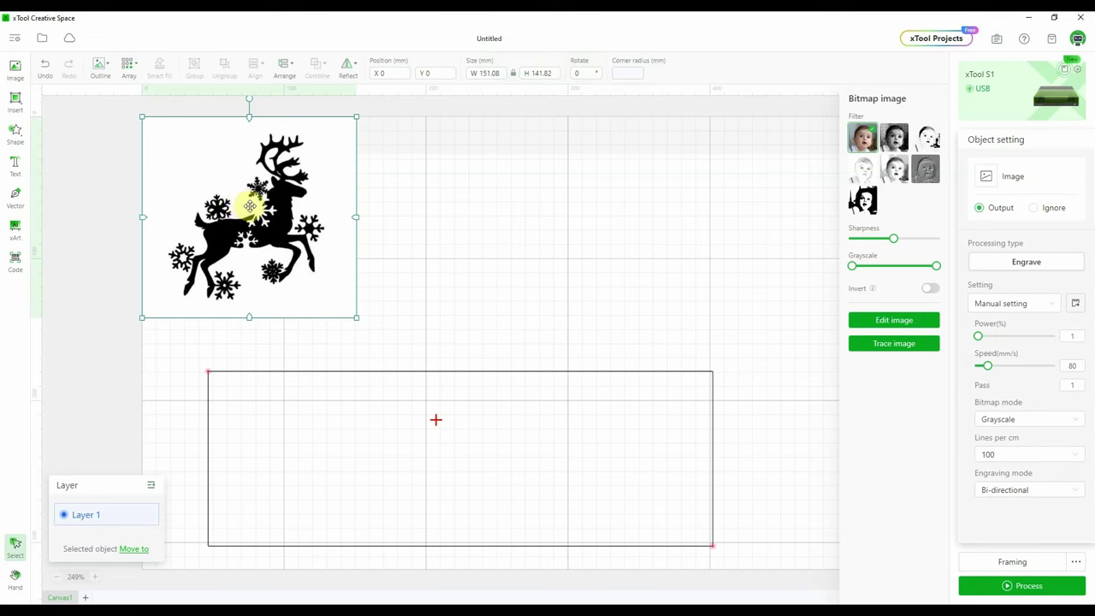
Step: Move the reindeer to the marked area's left end and scale it to 108.92 × 102.24 mm
left_click_drag(248, 205, 323, 417)
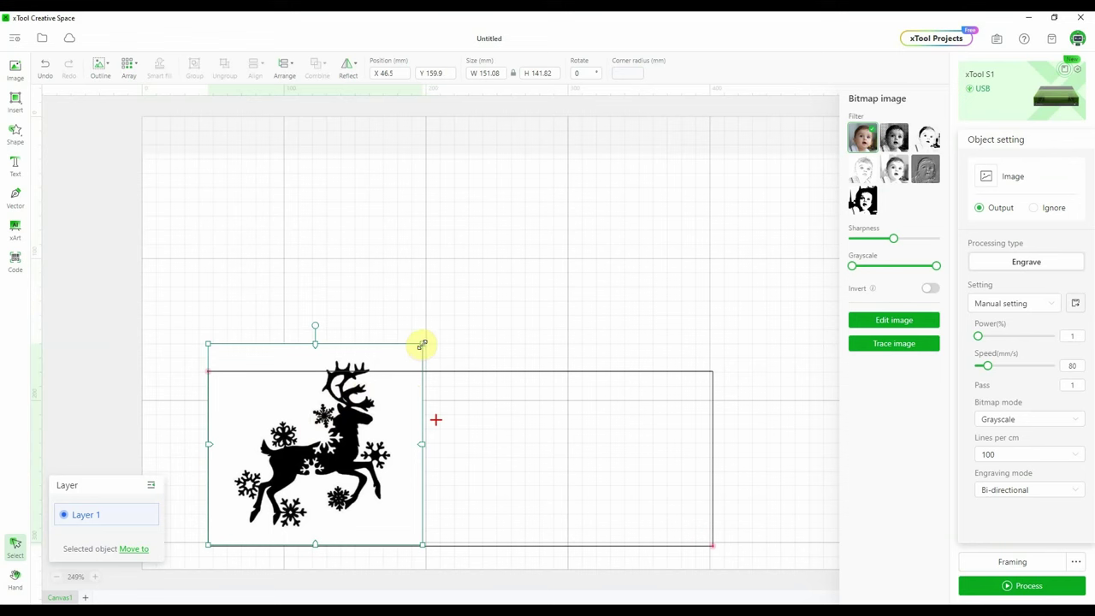
left_click_drag(423, 344, 337, 414)
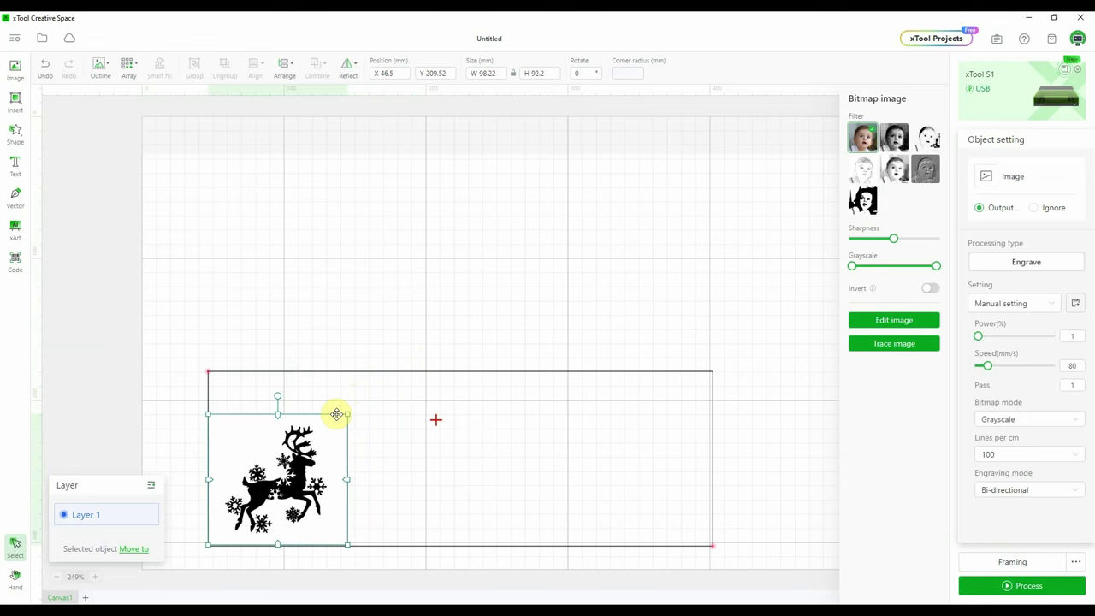
left_click_drag(336, 414, 350, 447)
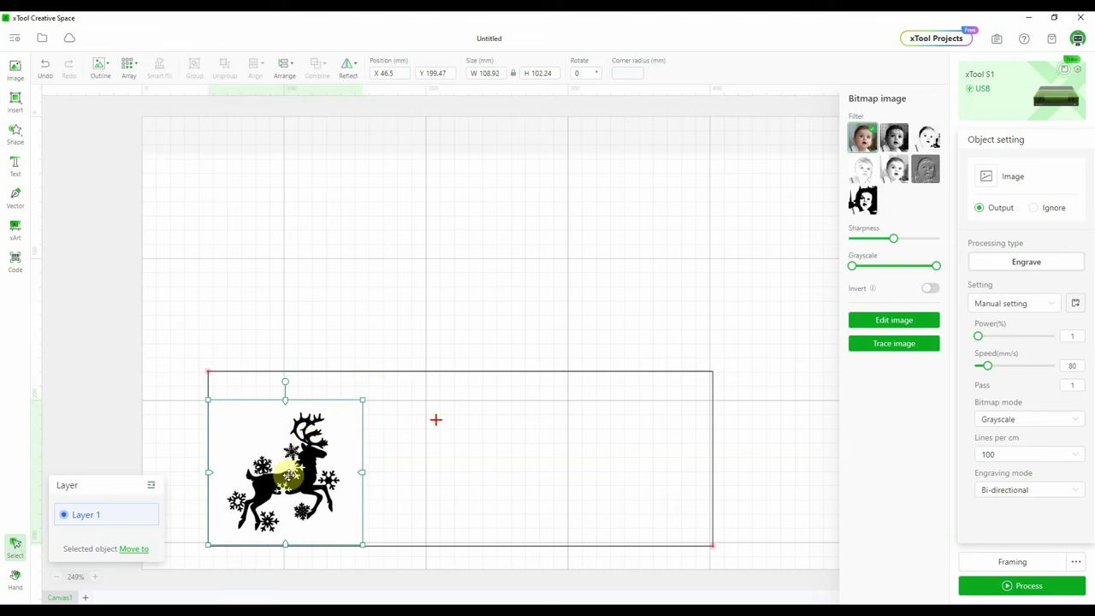
left_click_drag(291, 471, 292, 453)
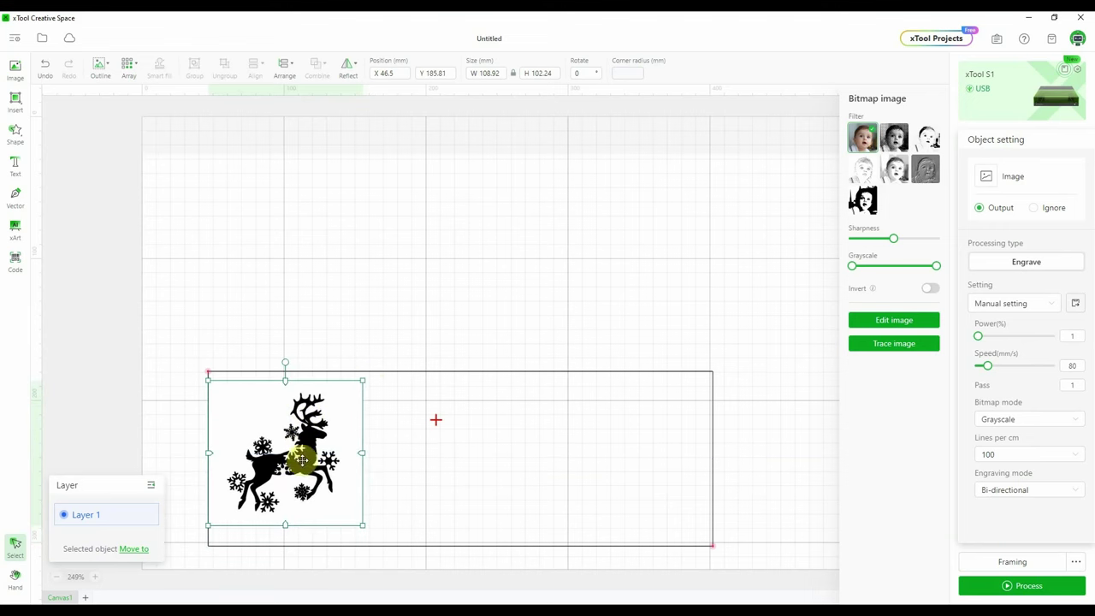
left_click(896, 141)
left_click(927, 141)
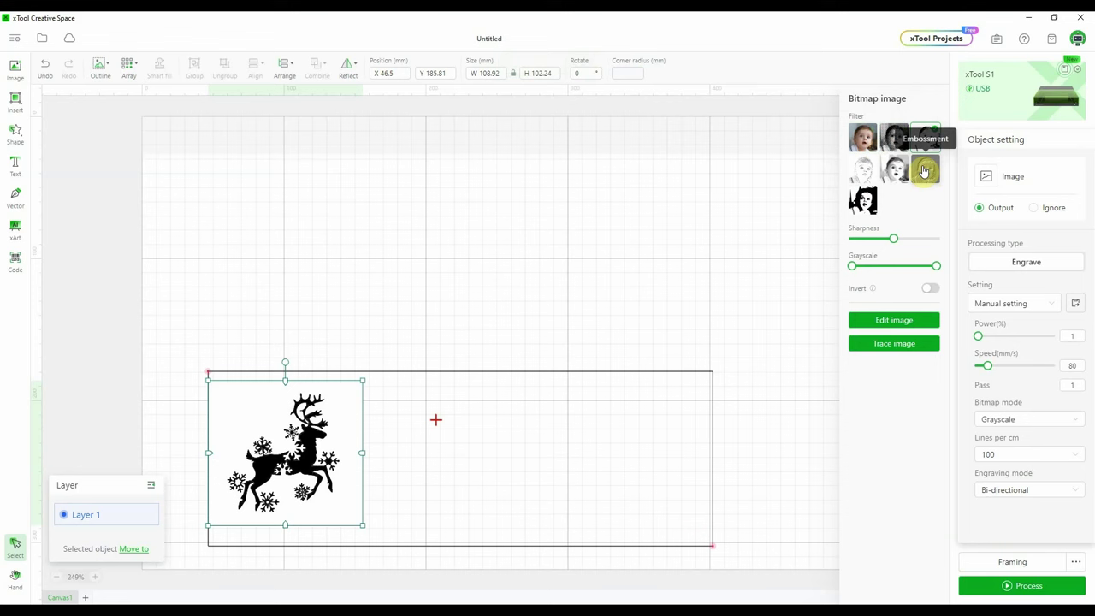
left_click(862, 139)
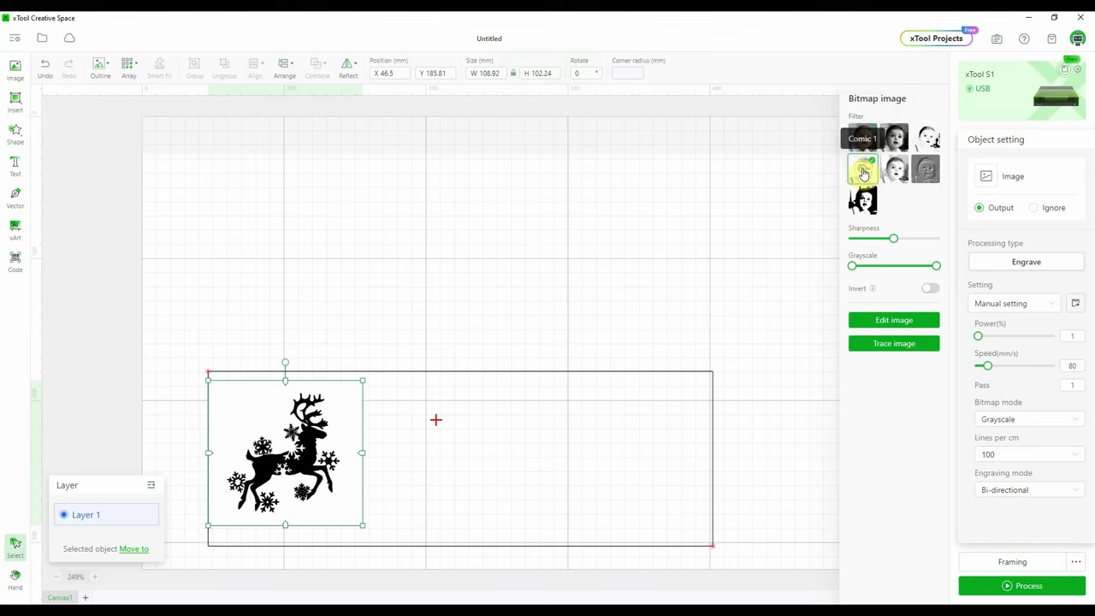
left_click(863, 171)
left_click(894, 171)
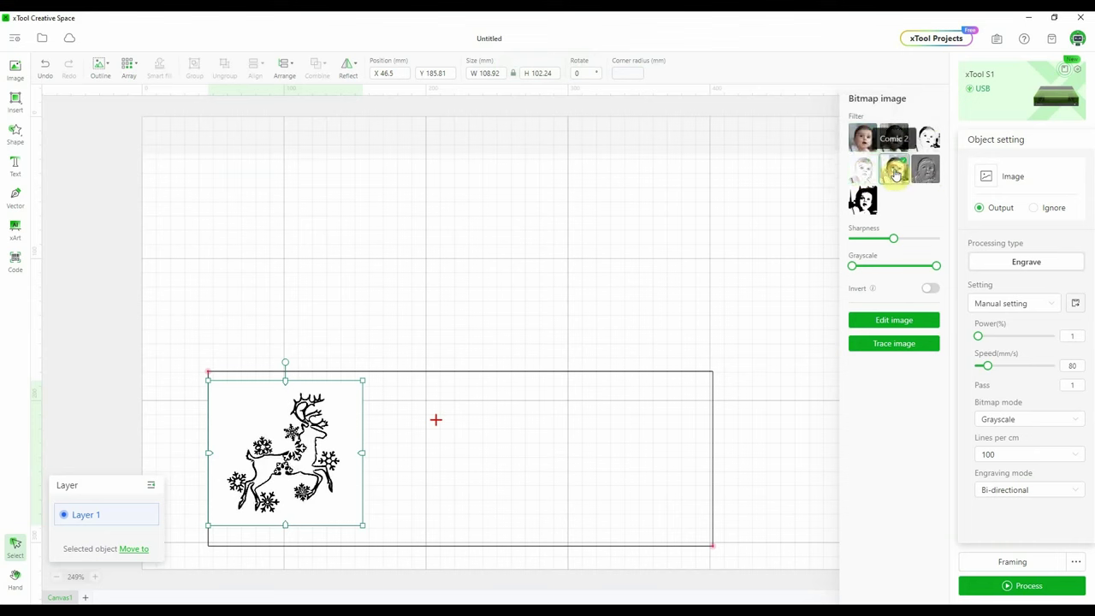
left_click(925, 170)
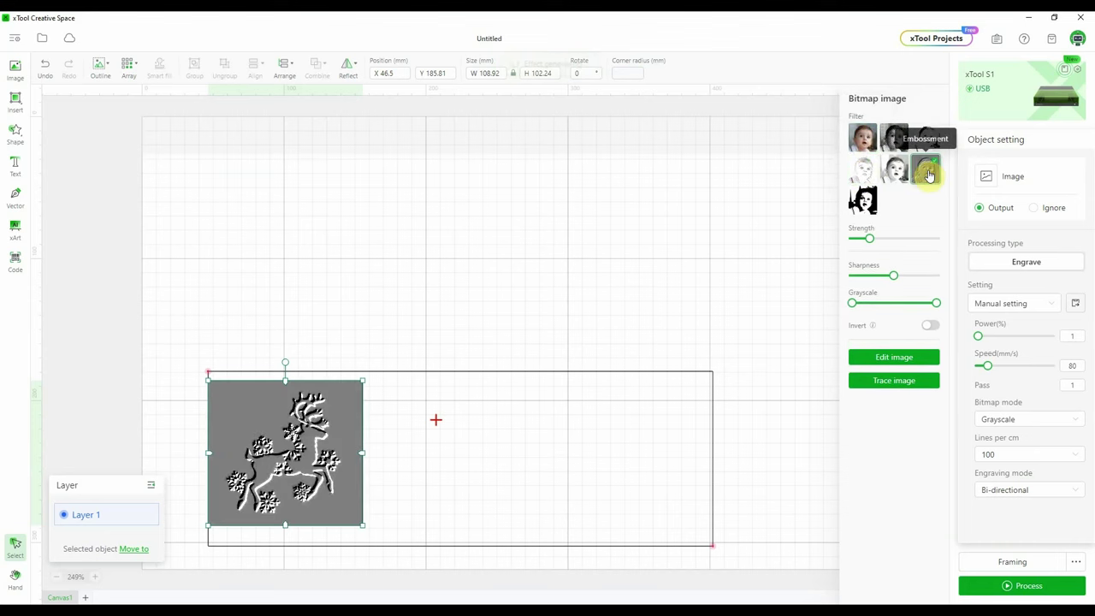
left_click(863, 202)
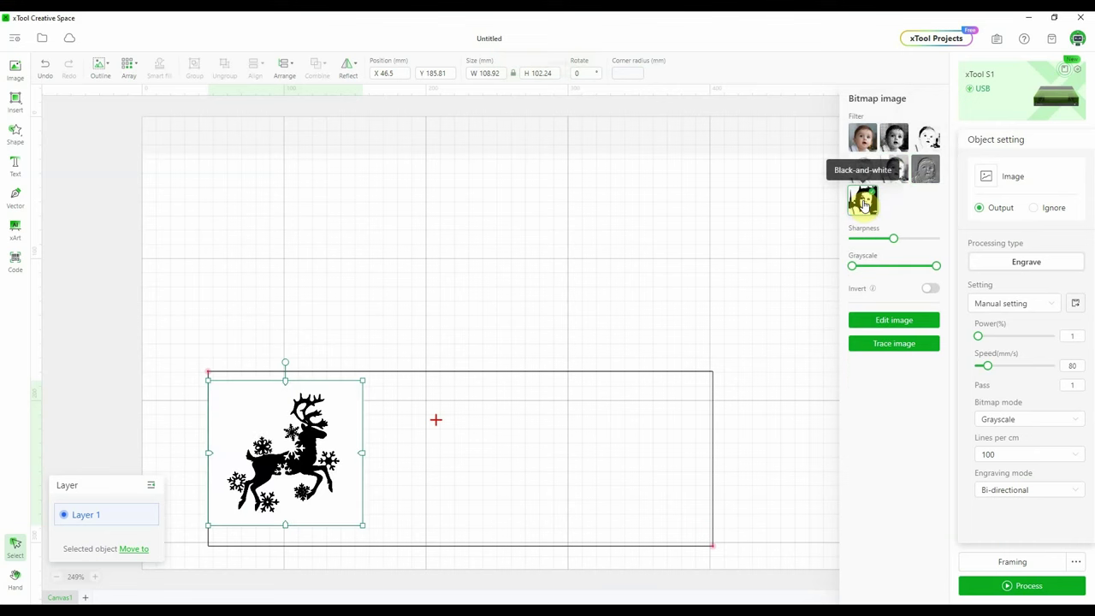
left_click(861, 141)
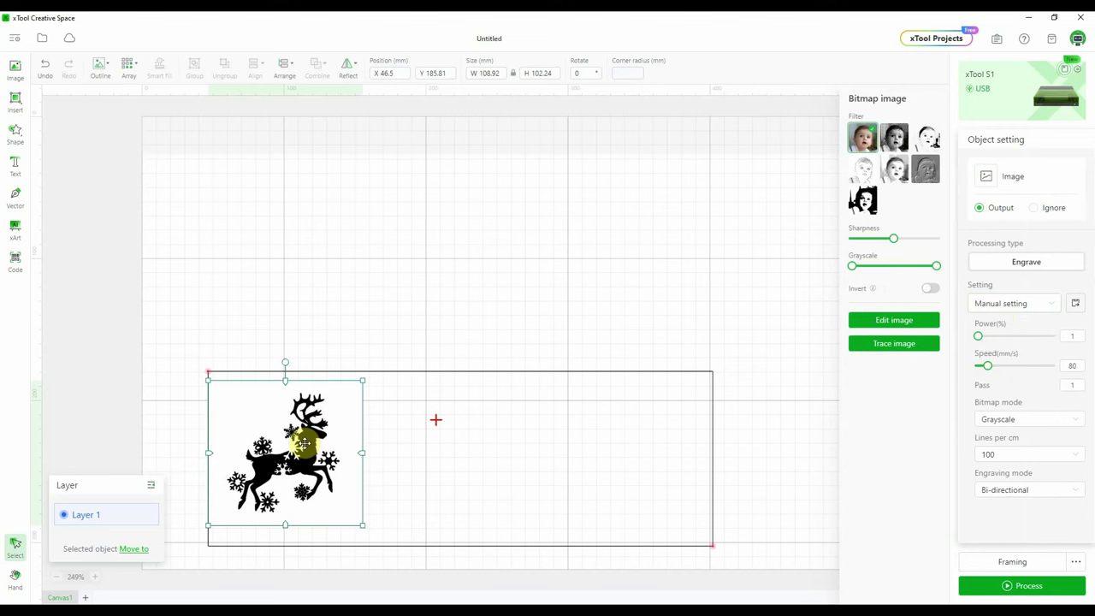
left_click(654, 278)
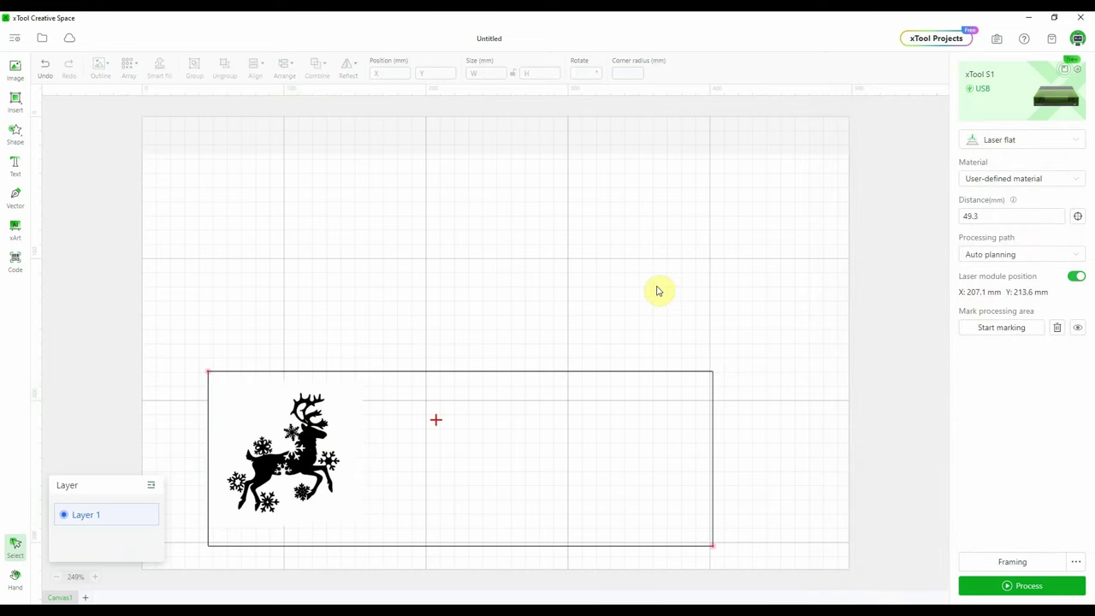
Step: Set the material to 3mm Basswood Plywood A4, giving the reindeer 25% power at 200 mm/s
left_click(1078, 181)
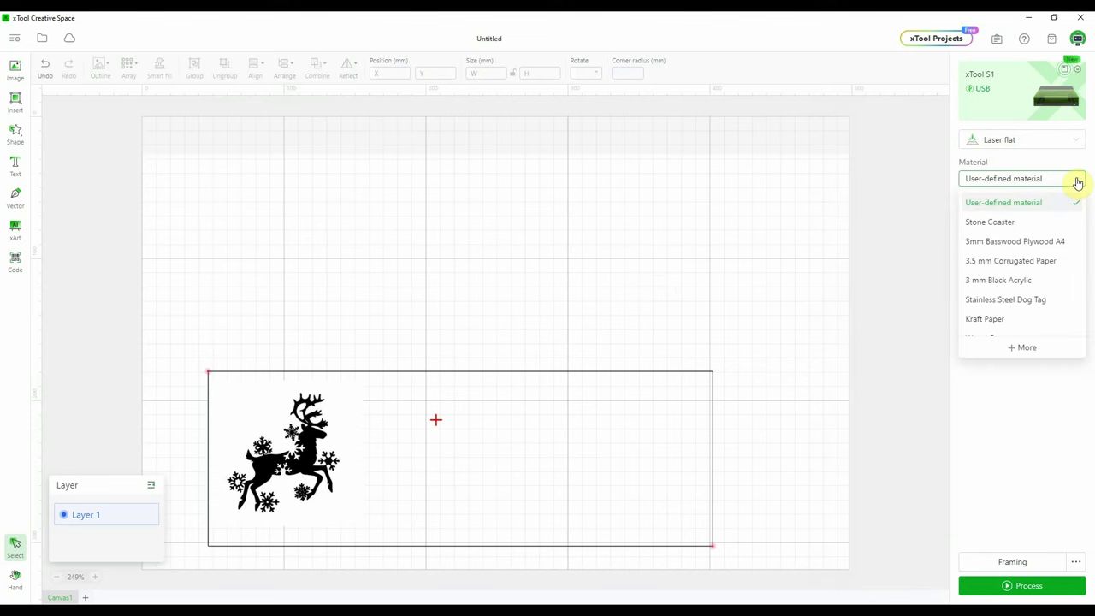
left_click(1012, 246)
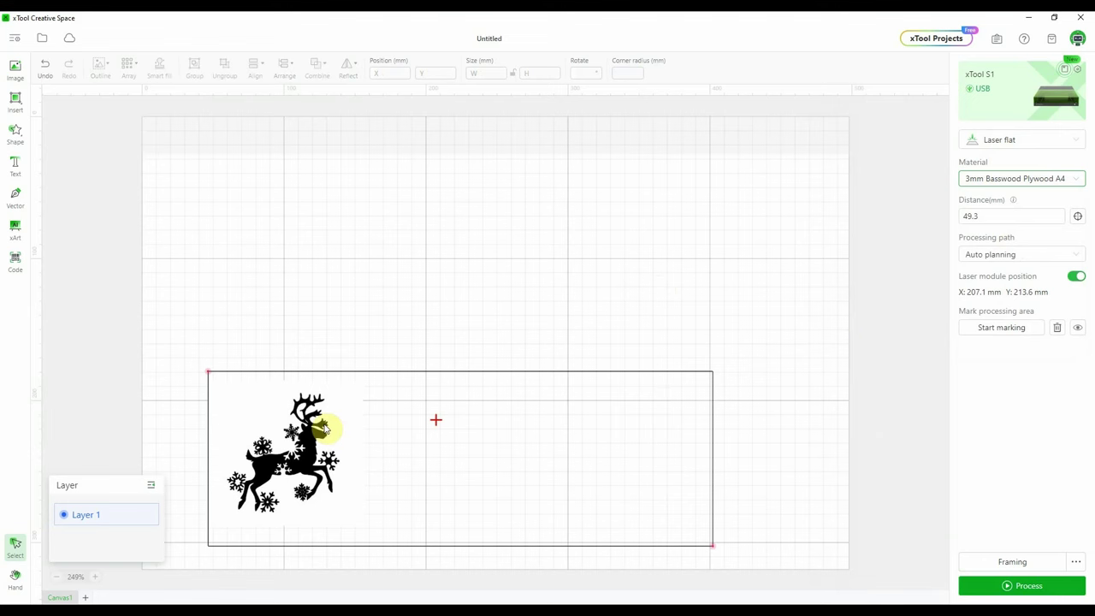
left_click(299, 446)
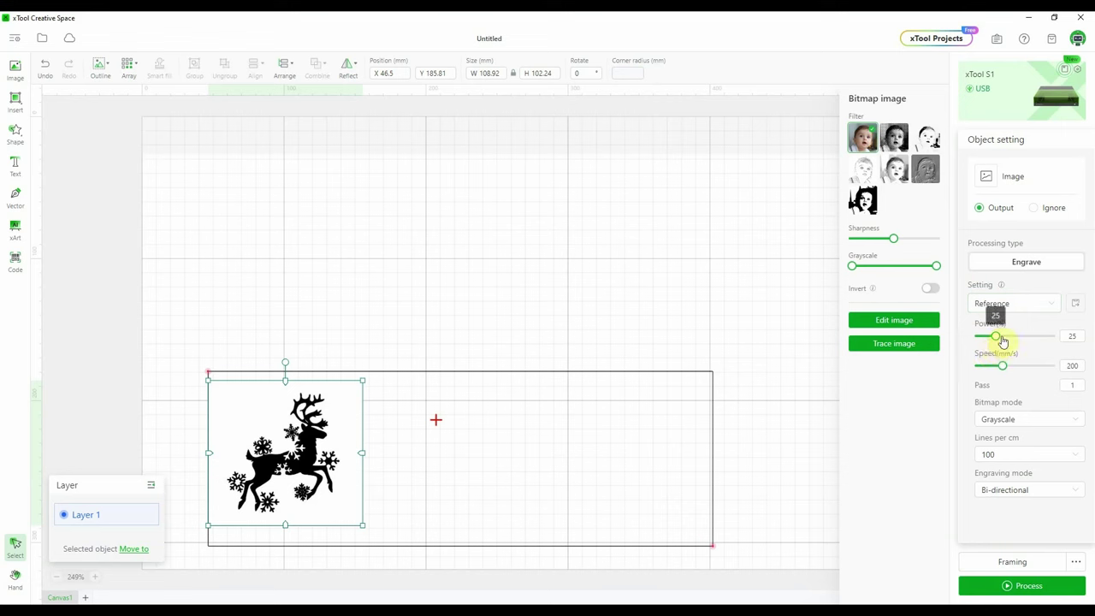
mouse_move(1004, 373)
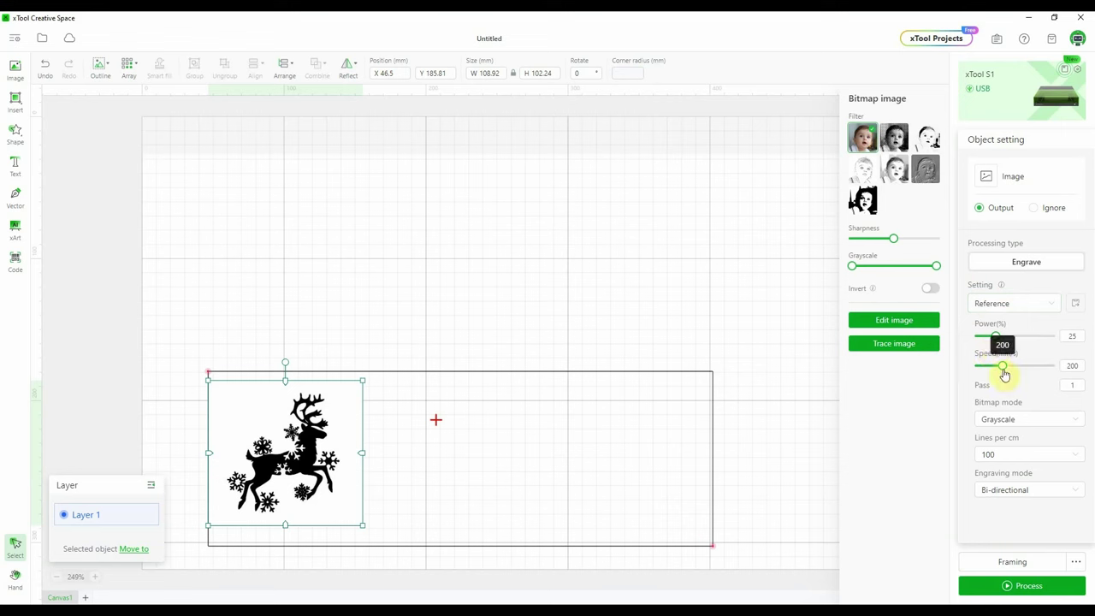
left_click(1012, 425)
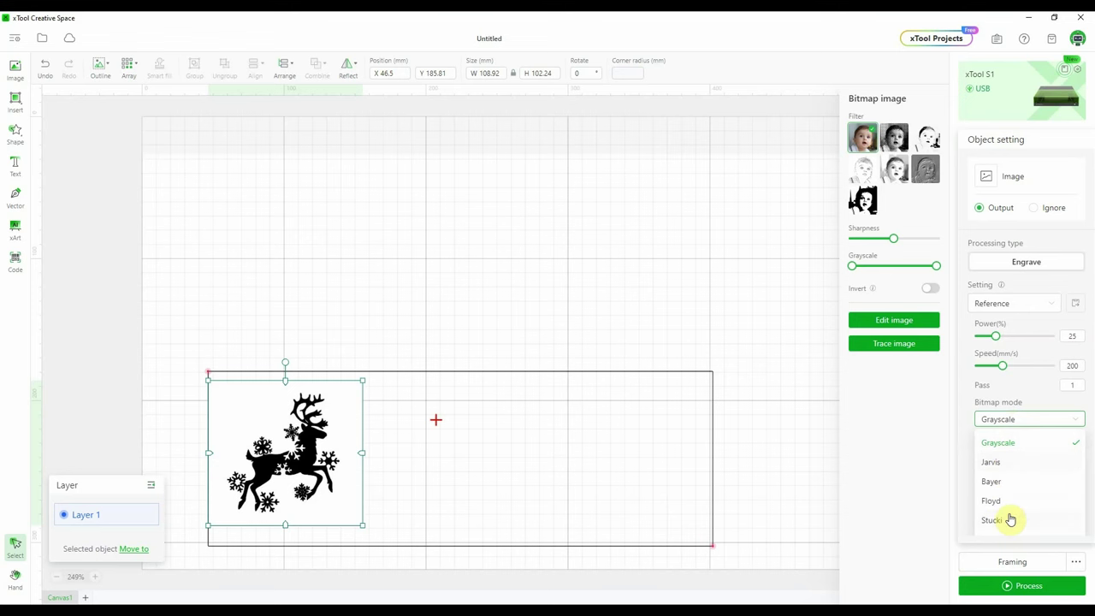
left_click(790, 409)
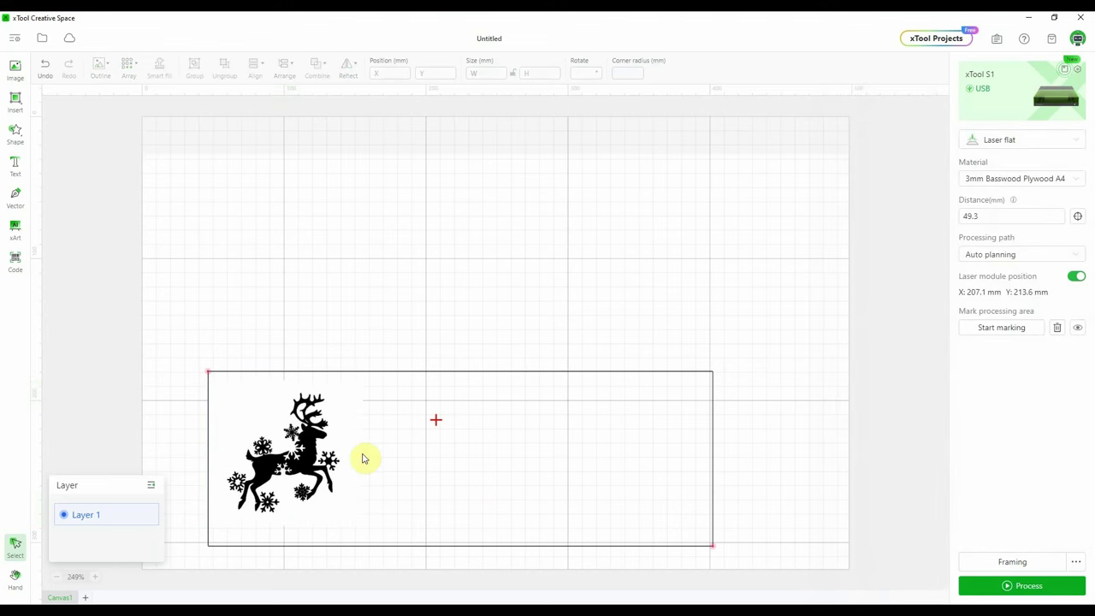
left_click(293, 435)
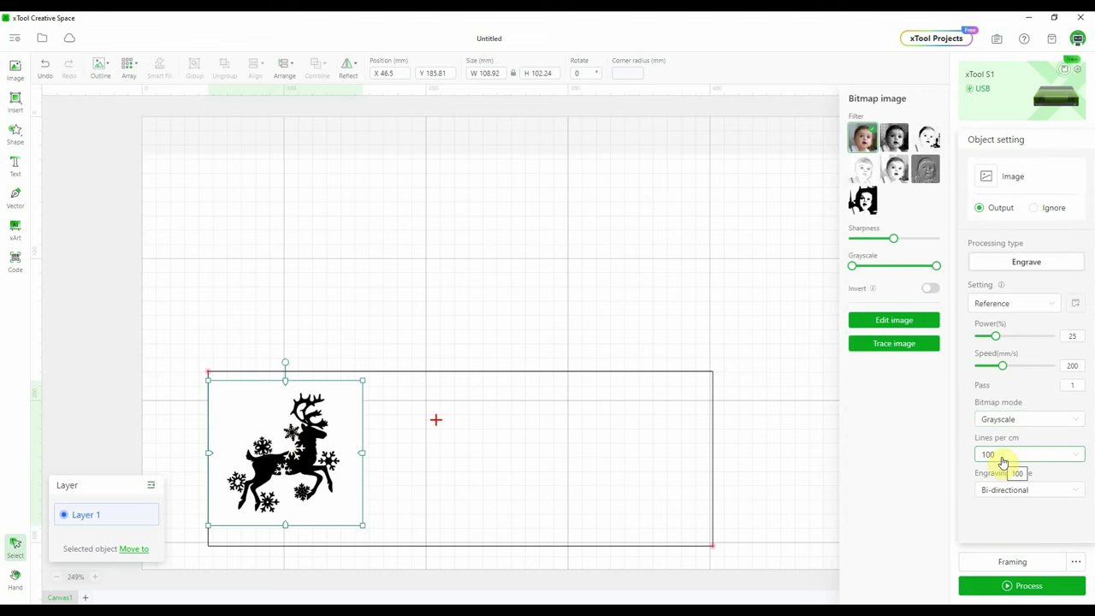
left_click(768, 421)
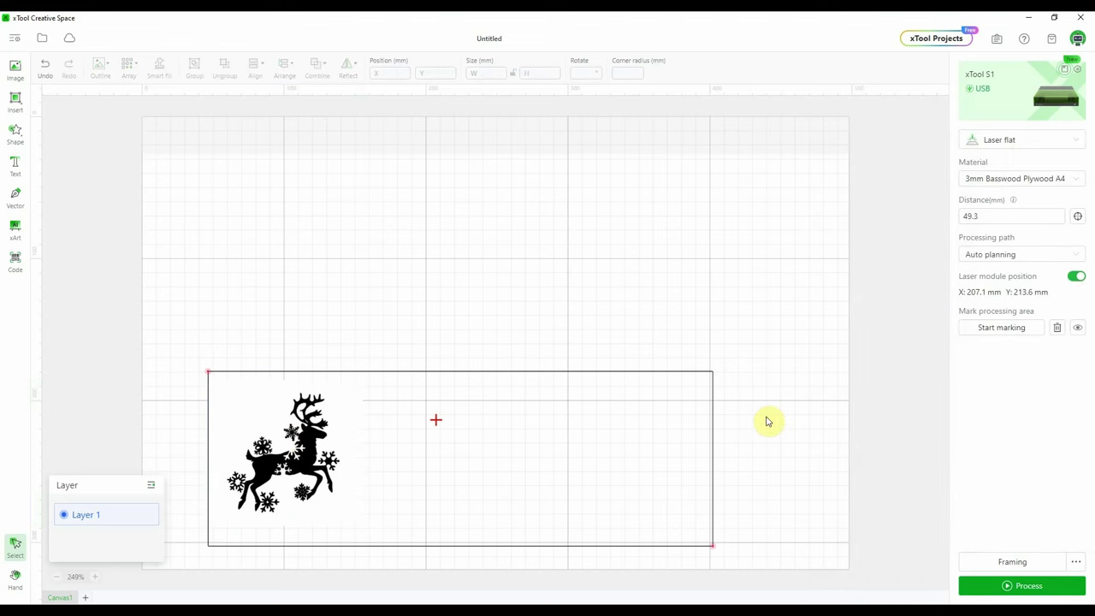
left_click(1011, 565)
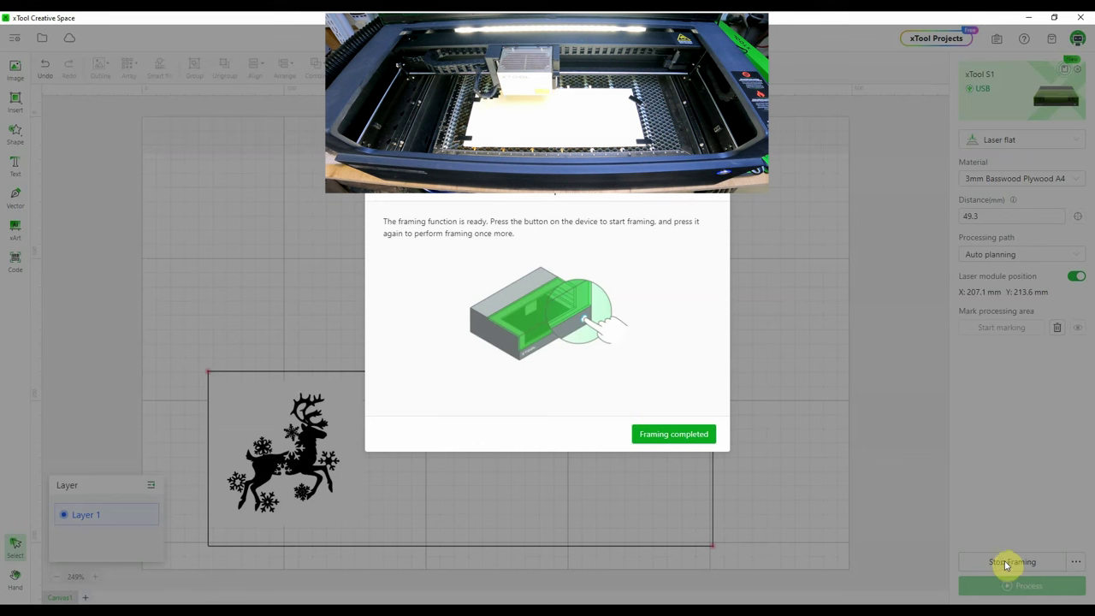
Step: Confirm the reindeer framing pass has finished
left_click(662, 434)
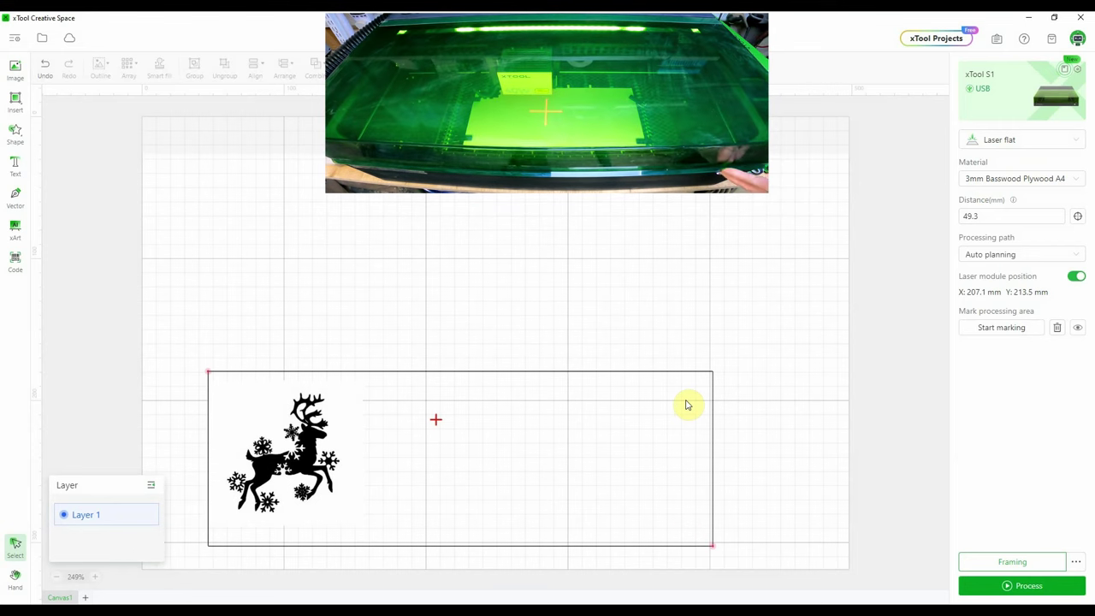
Step: Open the reindeer's processing preview, re-run framing, and send the job to the laser
left_click(1034, 588)
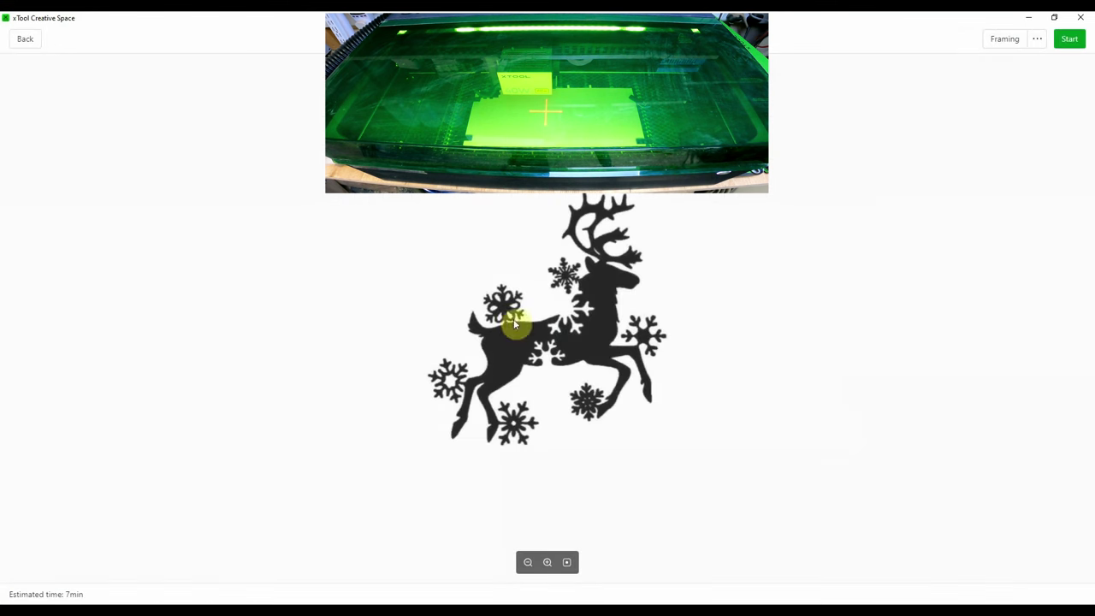
left_click(1003, 48)
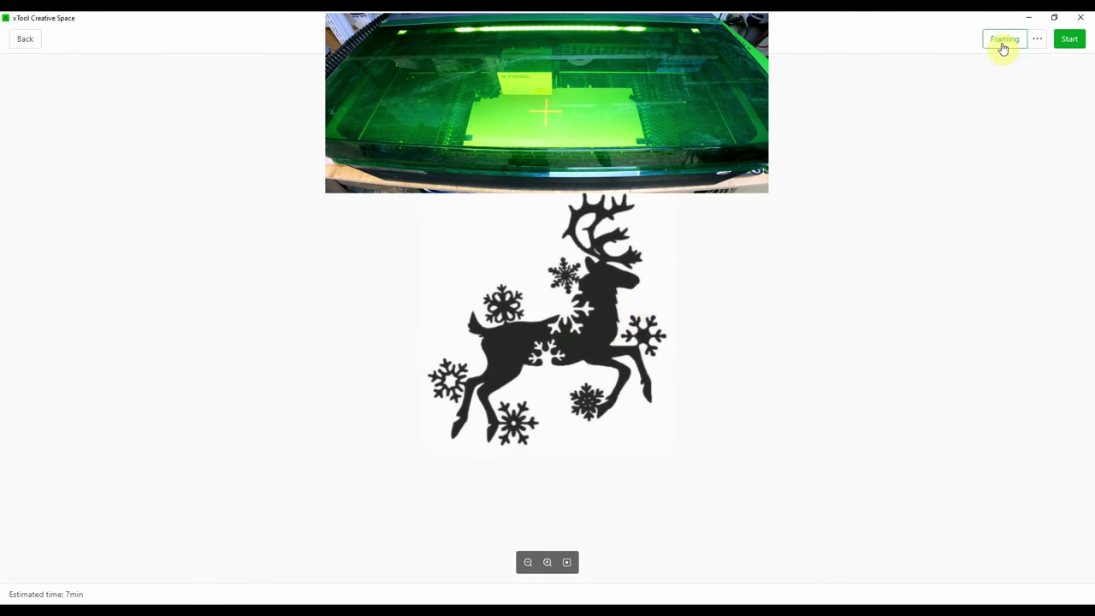
left_click(1069, 40)
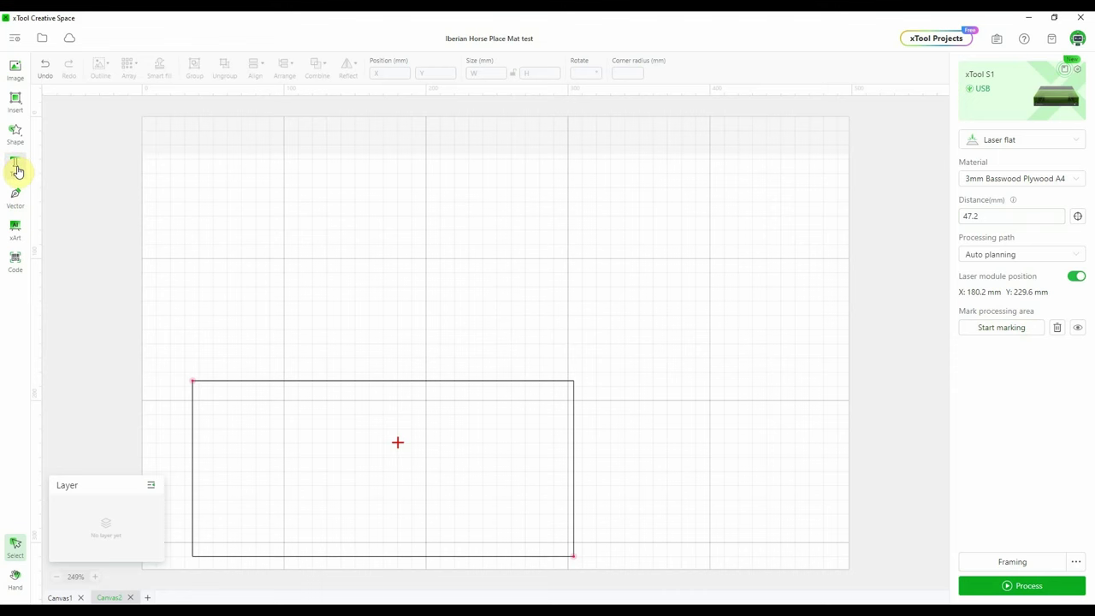
Step: Add a text object and move it into the work-area rectangle
left_click(17, 171)
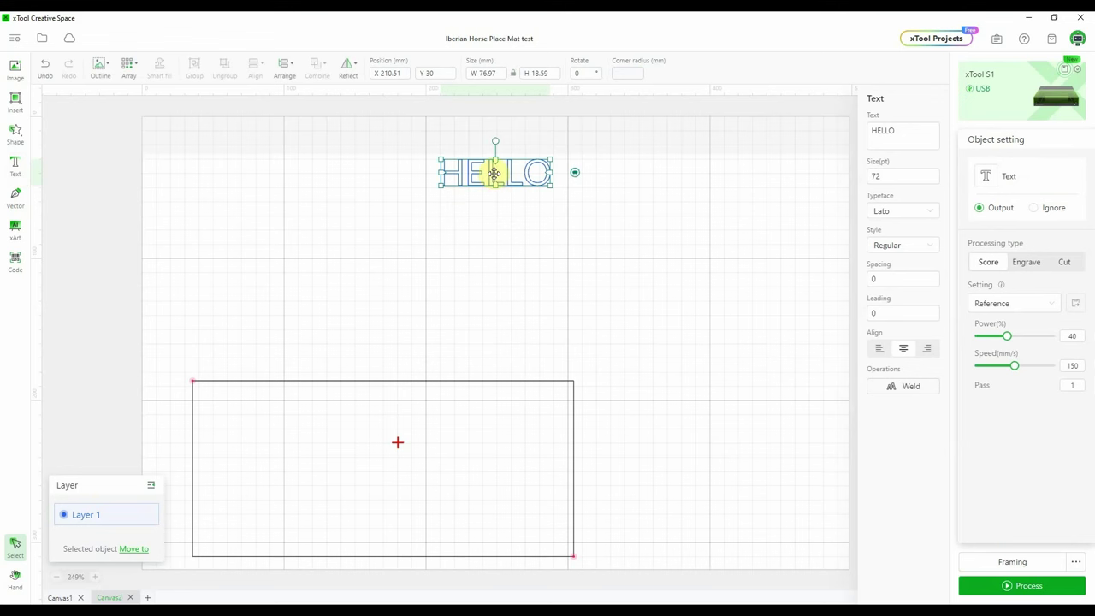
left_click_drag(493, 173, 521, 437)
left_click_drag(377, 444, 379, 456)
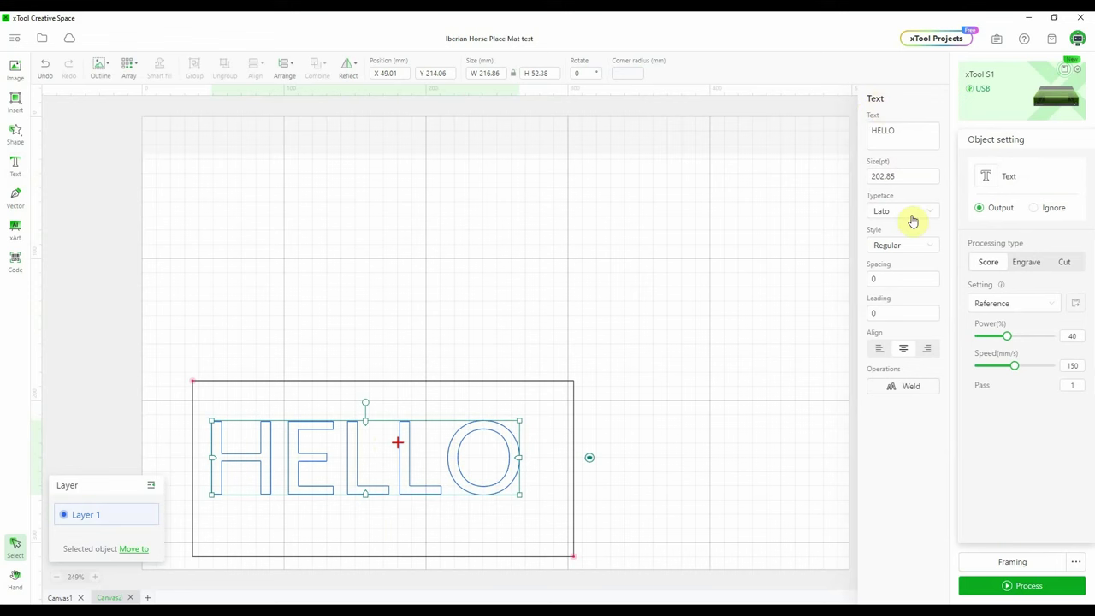
Step: Change the text to 'GT Woodshop' and scale it to 244.95 × 35.72 mm
left_click(886, 128)
left_click_drag(898, 130, 865, 132)
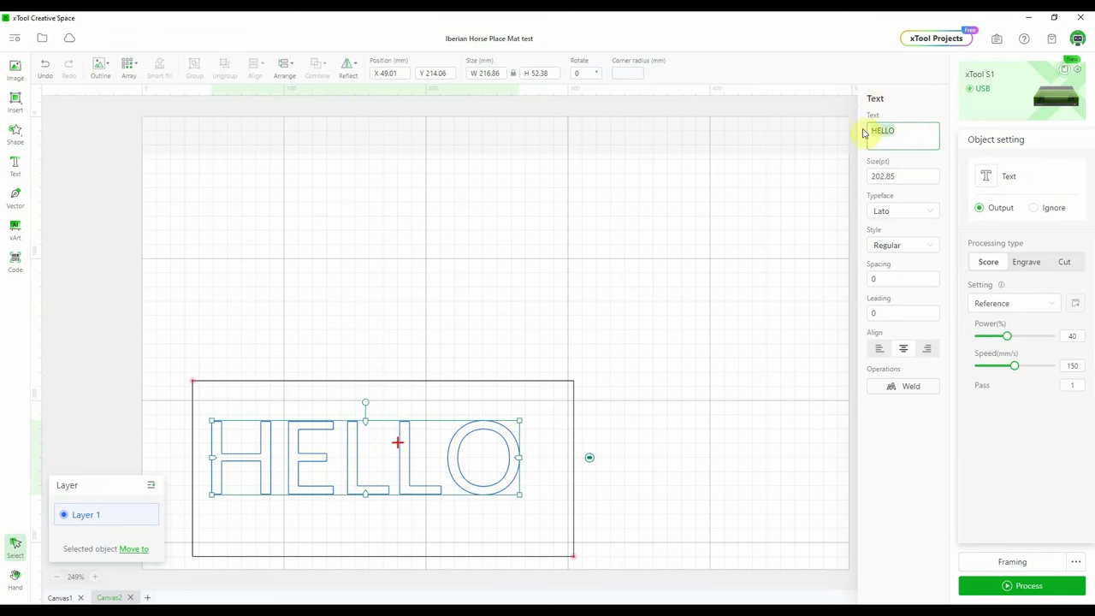
type("G")
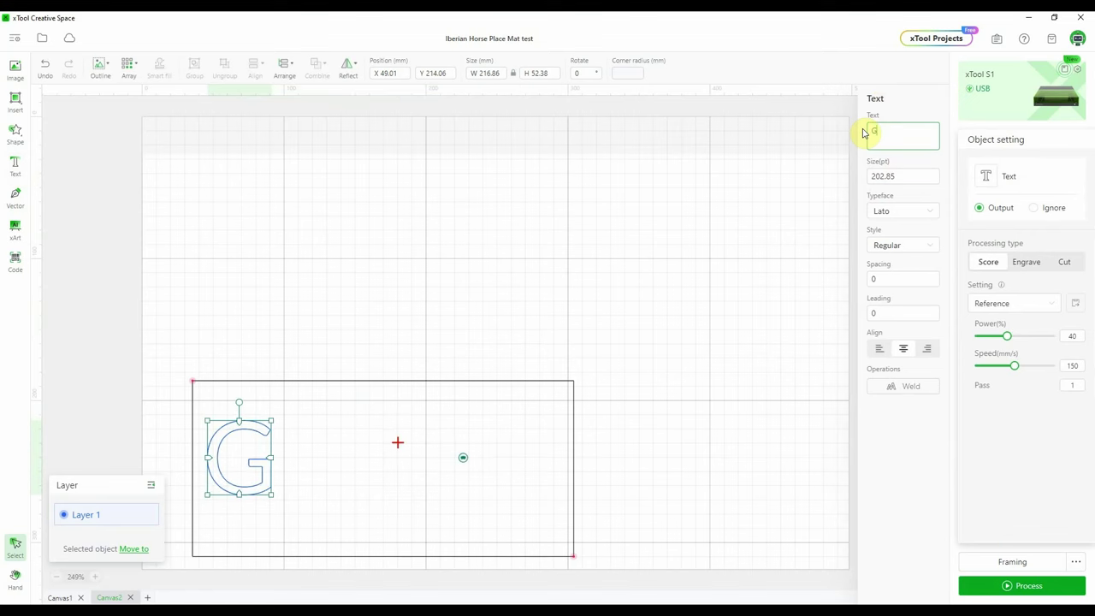
type("T Woodshop")
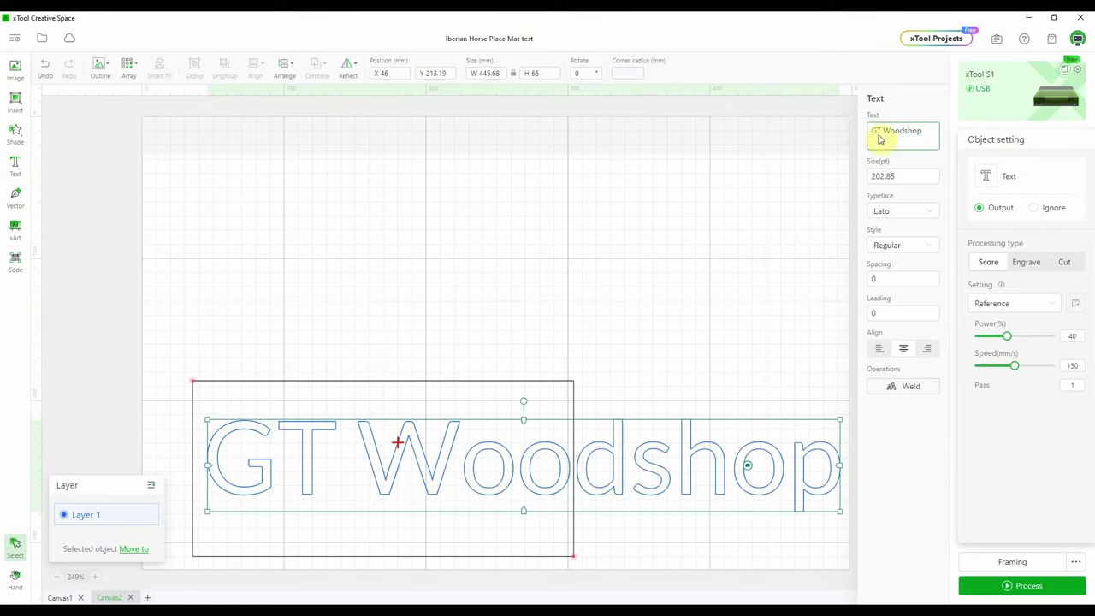
left_click_drag(840, 421, 521, 457)
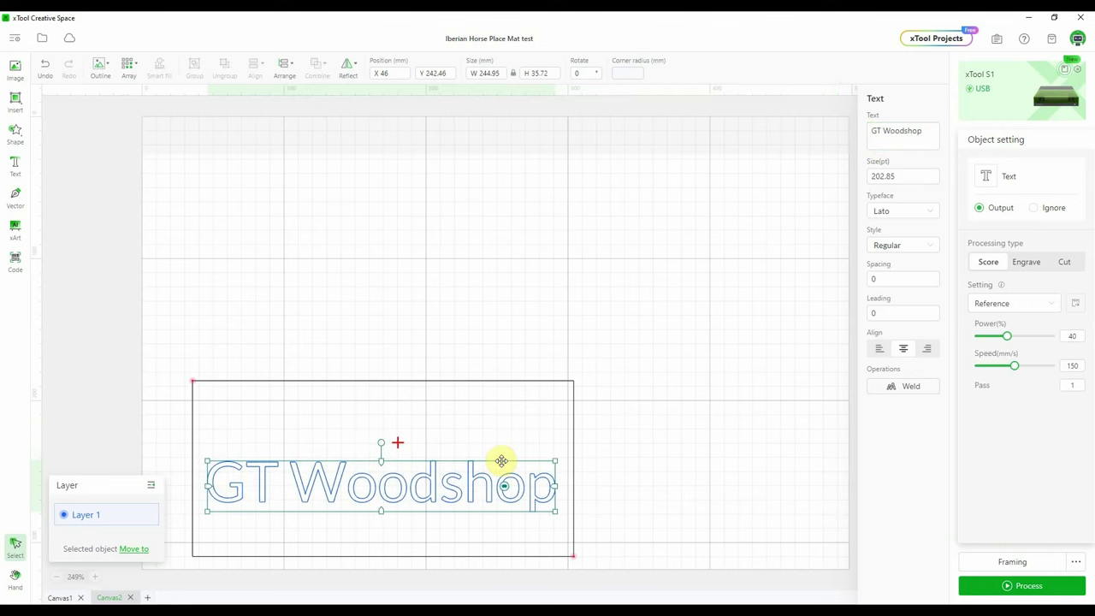
left_click_drag(384, 496, 385, 479)
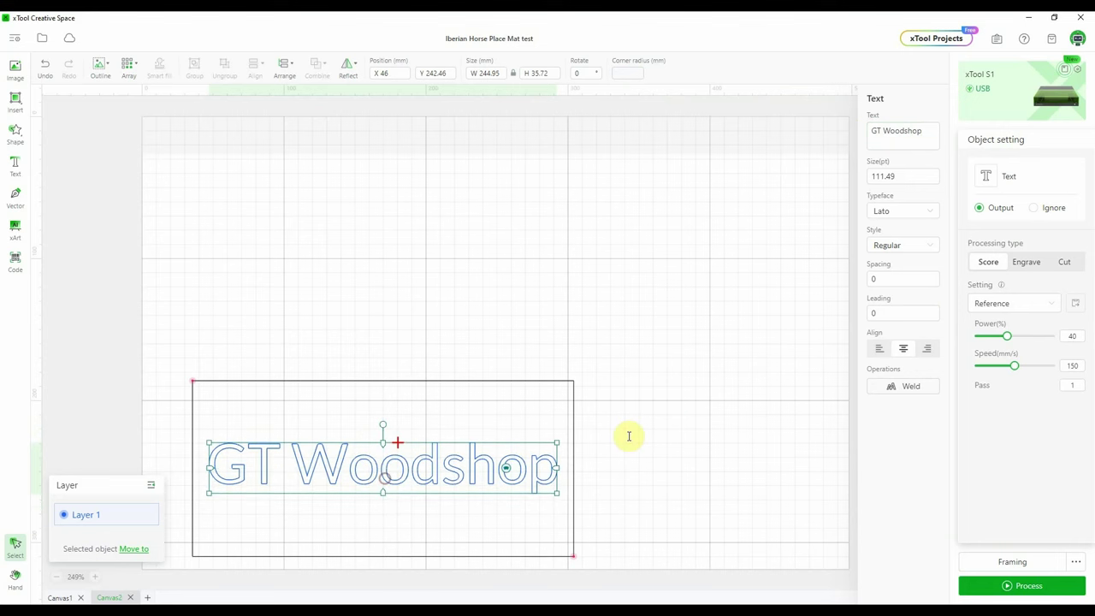
Step: Set GT Woodshop to Dancing Script Bold and shift it slightly left to centre it
left_click(935, 213)
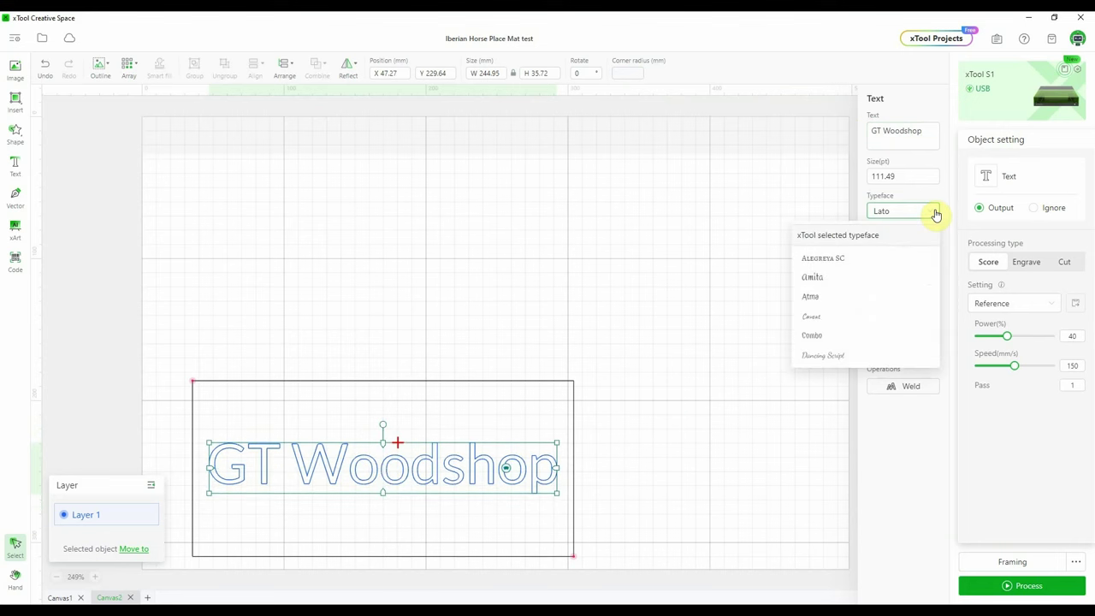
left_click(825, 357)
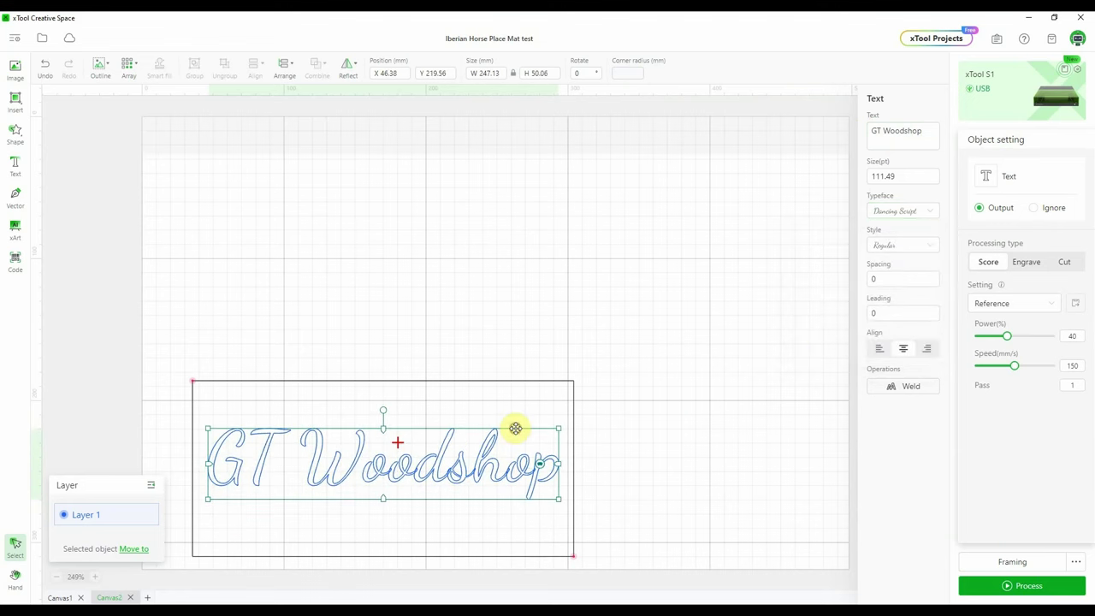
left_click(929, 248)
left_click(890, 290)
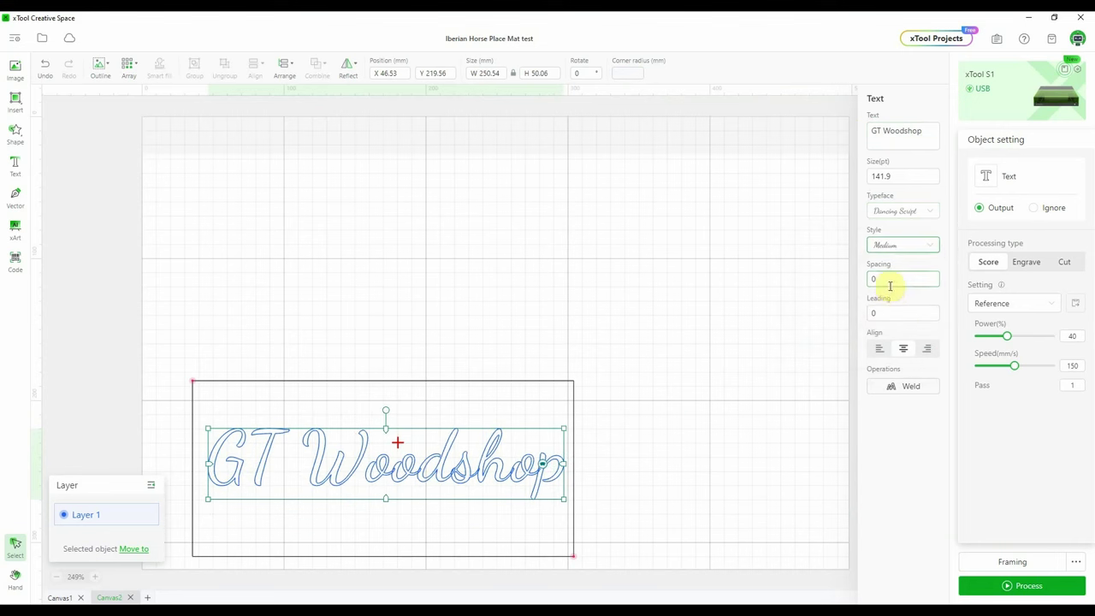
left_click(927, 248)
left_click(890, 308)
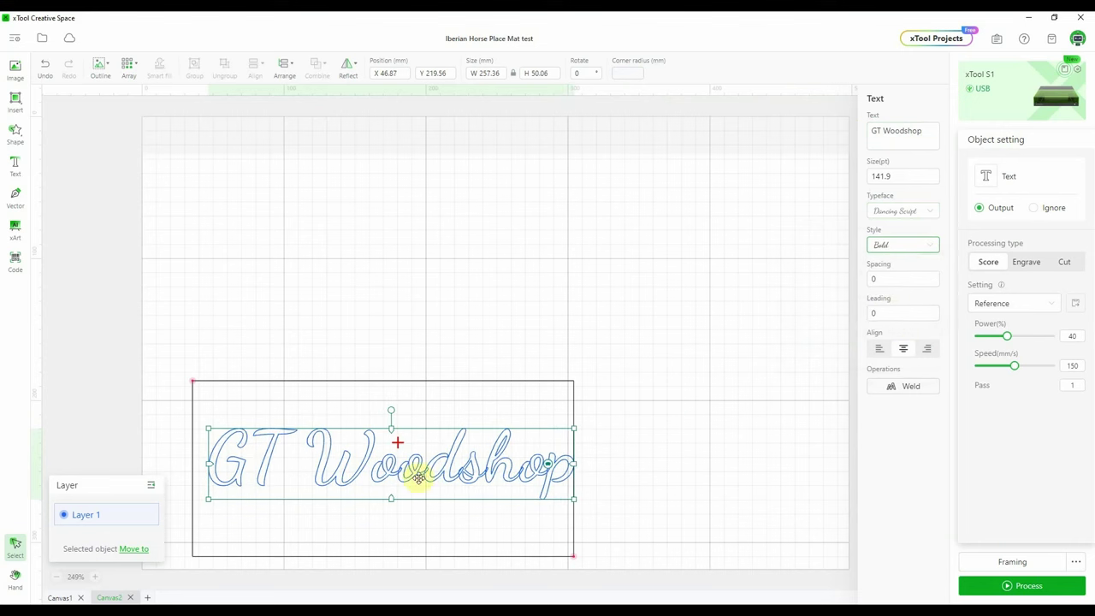
left_click_drag(419, 470, 415, 469)
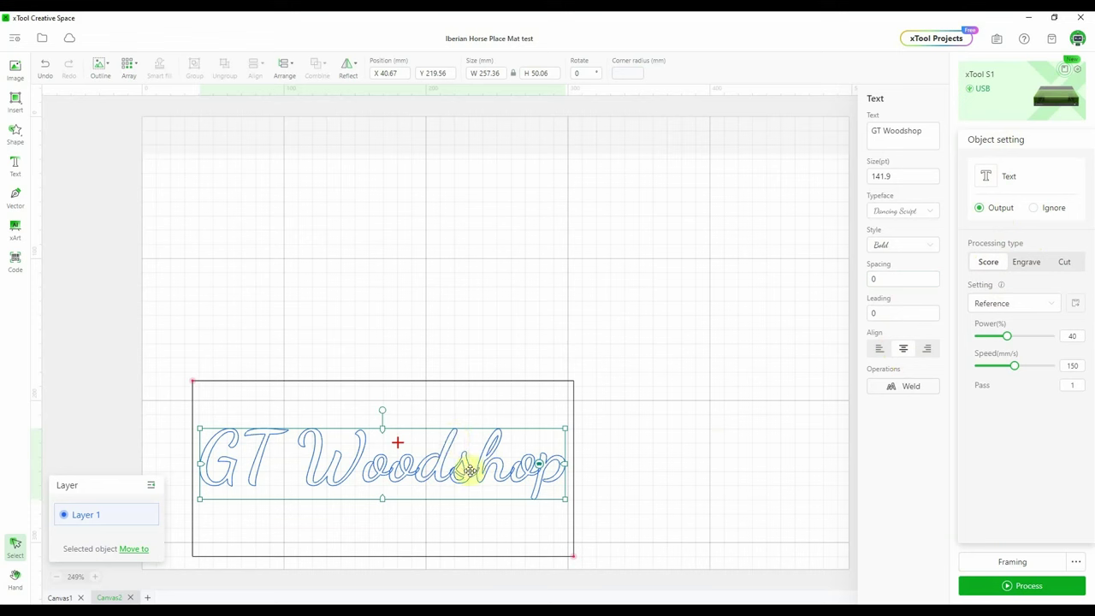
left_click(1027, 264)
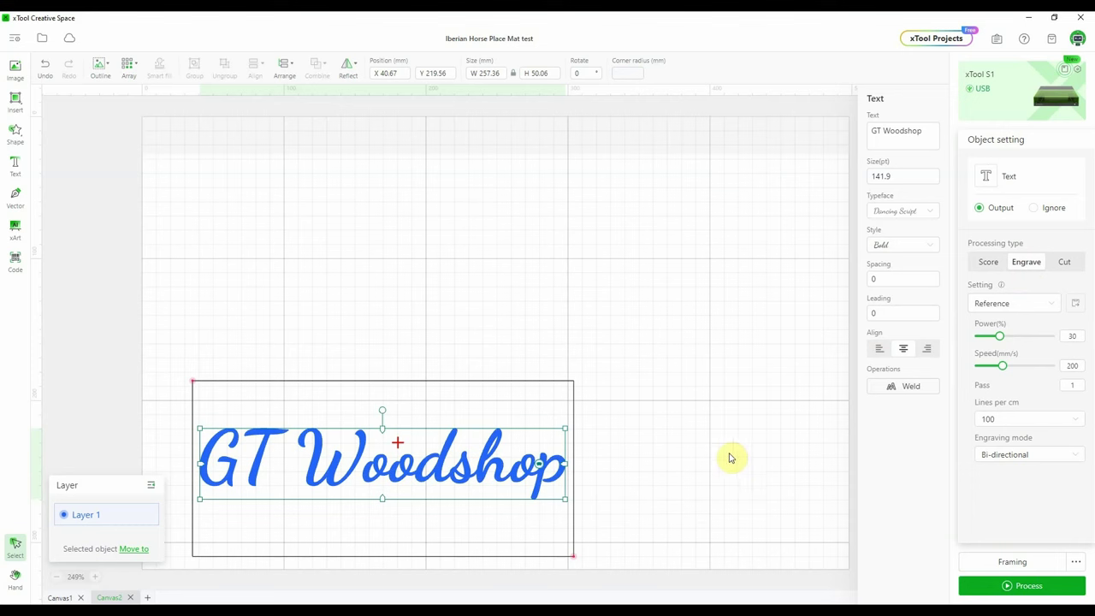
Step: Make GT Woodshop a filled engrave and raise its power to 40% at 200 mm/s
left_click(708, 397)
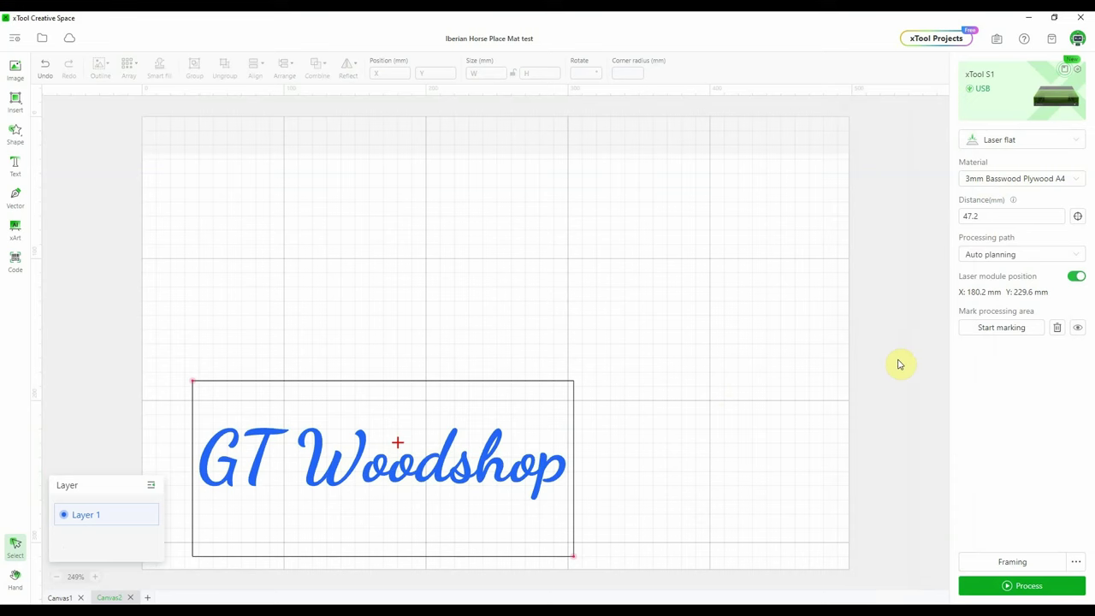
left_click(476, 467)
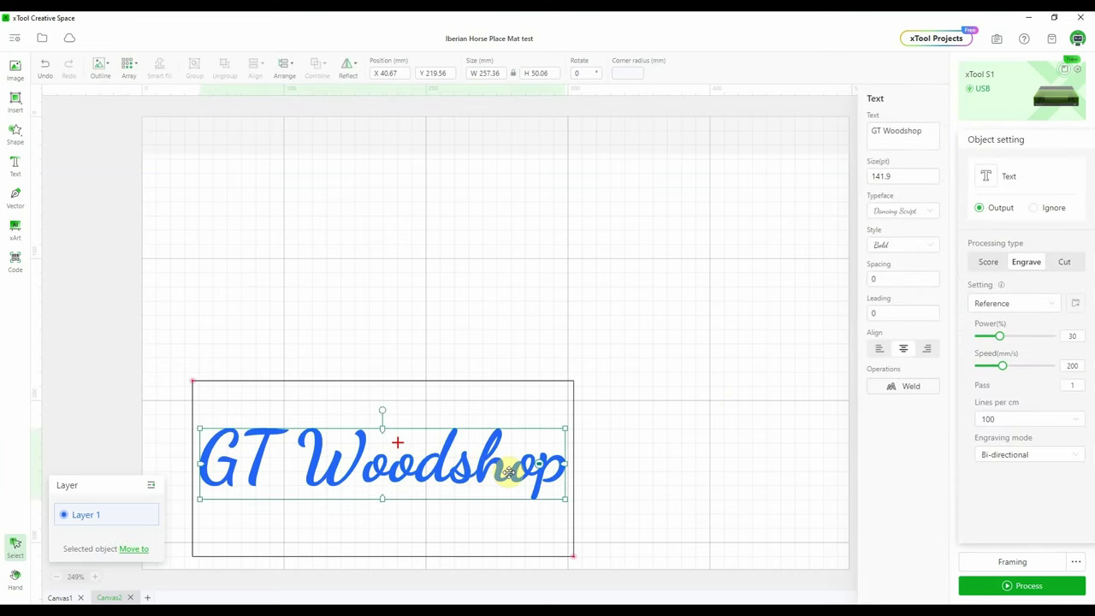
left_click_drag(999, 336, 1007, 337)
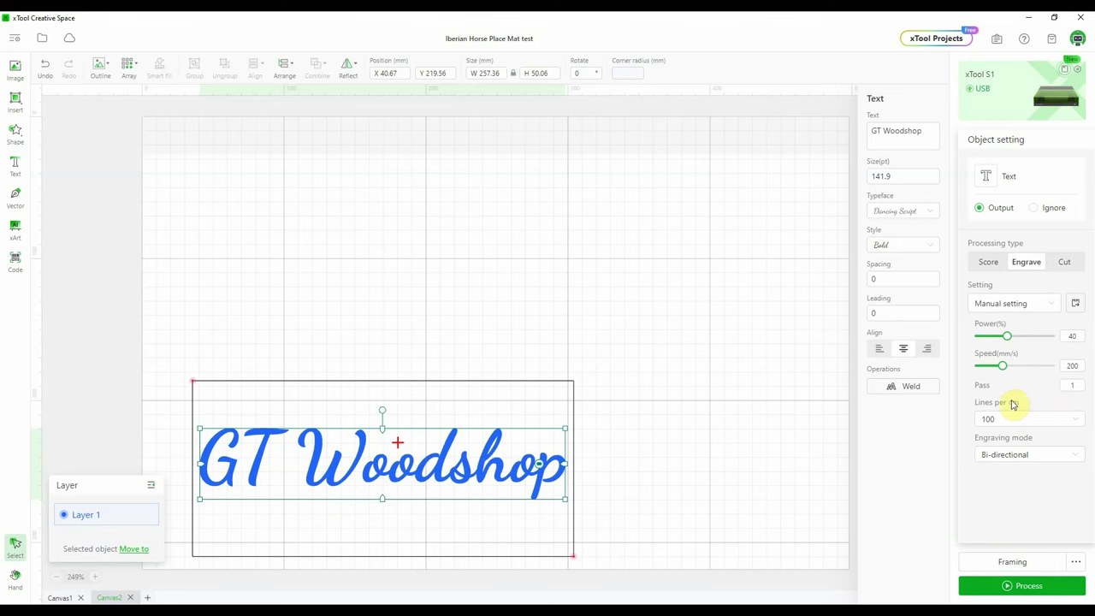
Step: Frame the GT Woodshop text job on the material, preview it and send it to the laser
left_click(799, 462)
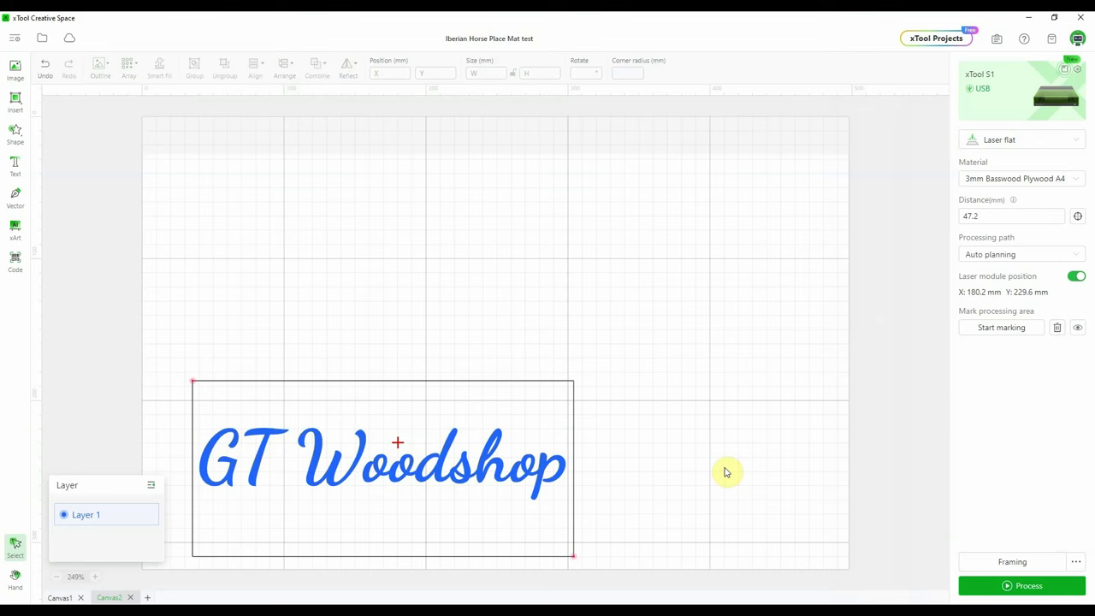
left_click(1020, 562)
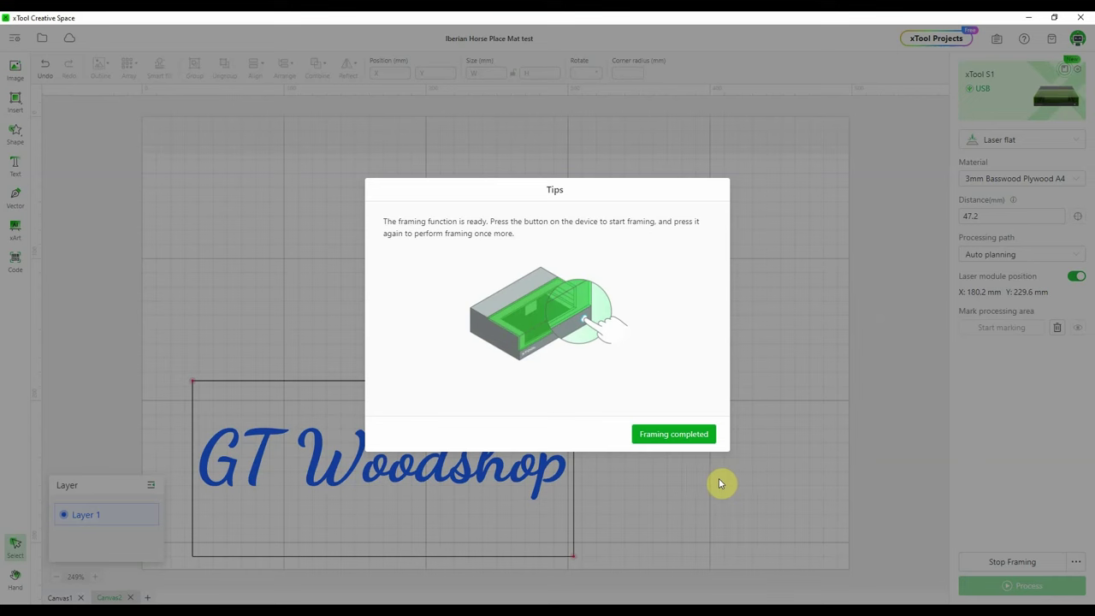
left_click(675, 438)
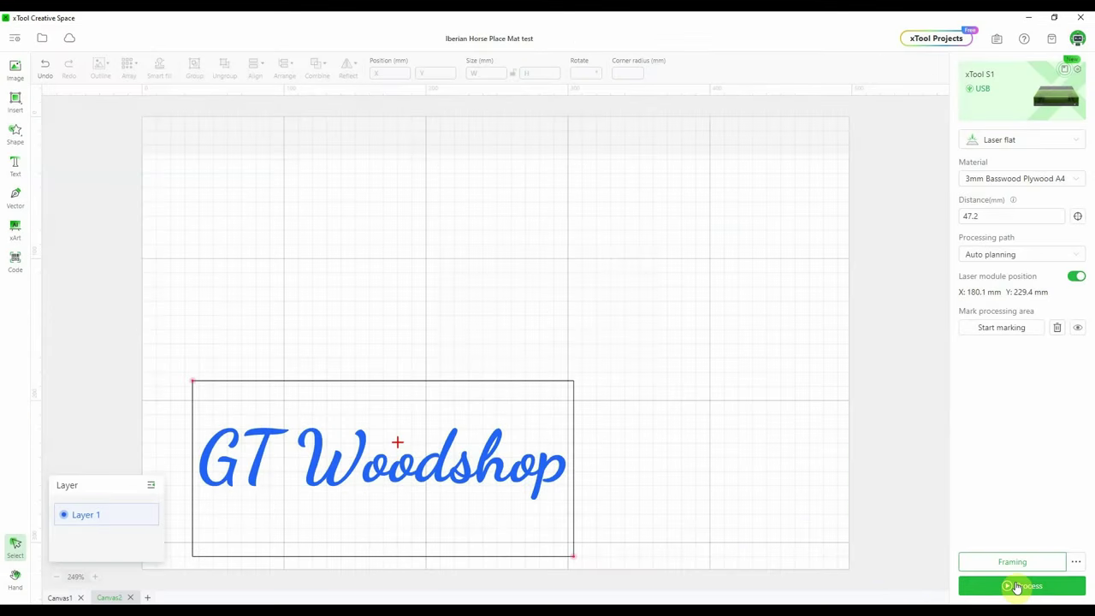
left_click(1019, 587)
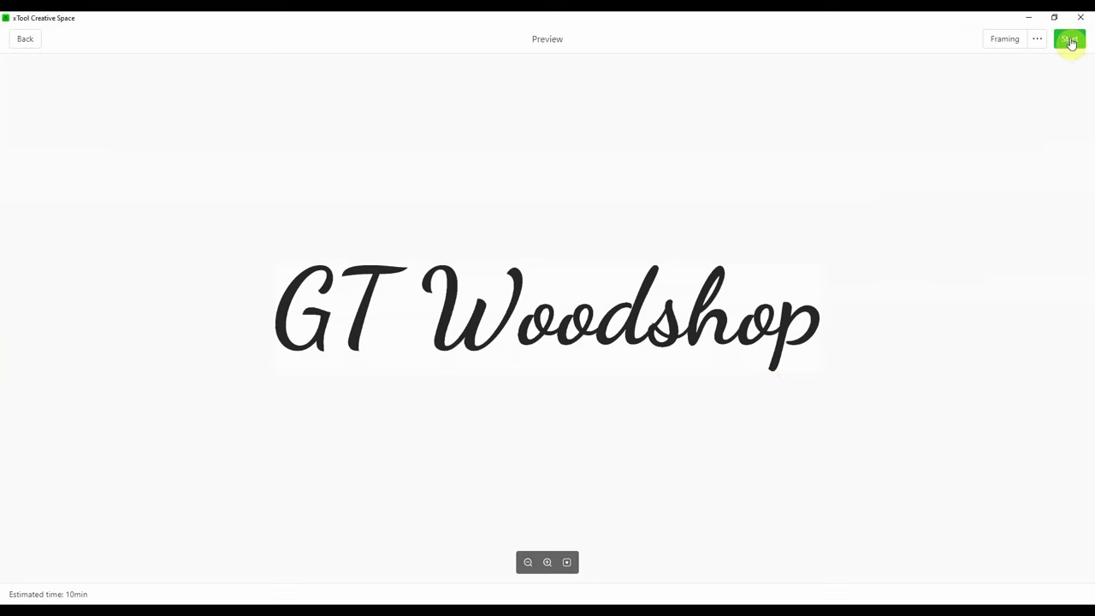
left_click(1070, 41)
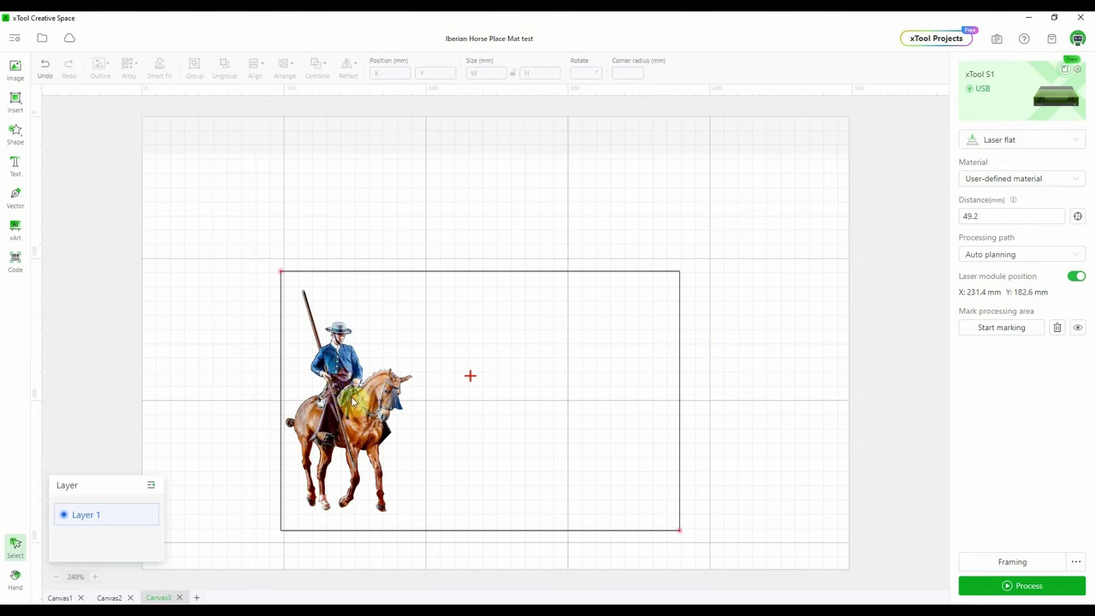
Step: Shrink the horse-and-rider image to 66.04 × 115.43 mm at the left end, then copy it
left_click(353, 400)
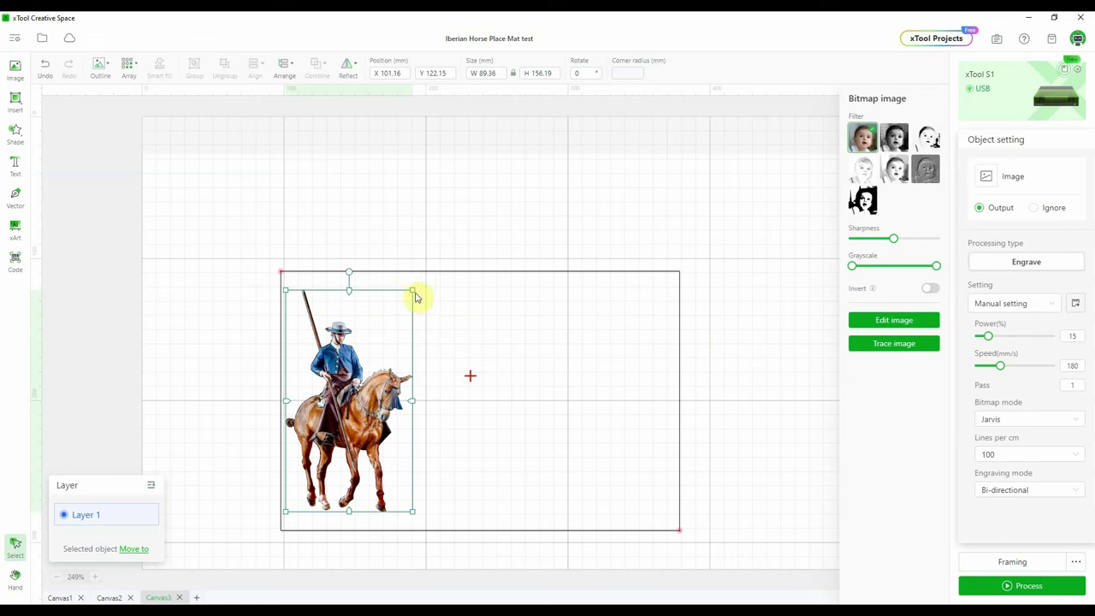
left_click_drag(411, 291, 343, 339)
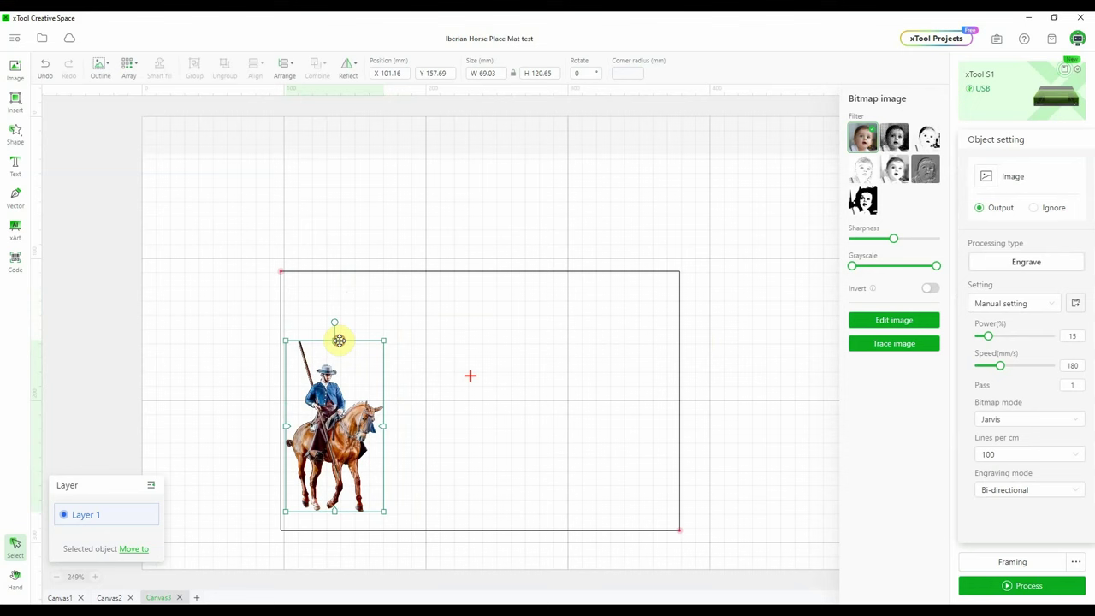
left_click_drag(325, 422, 324, 401)
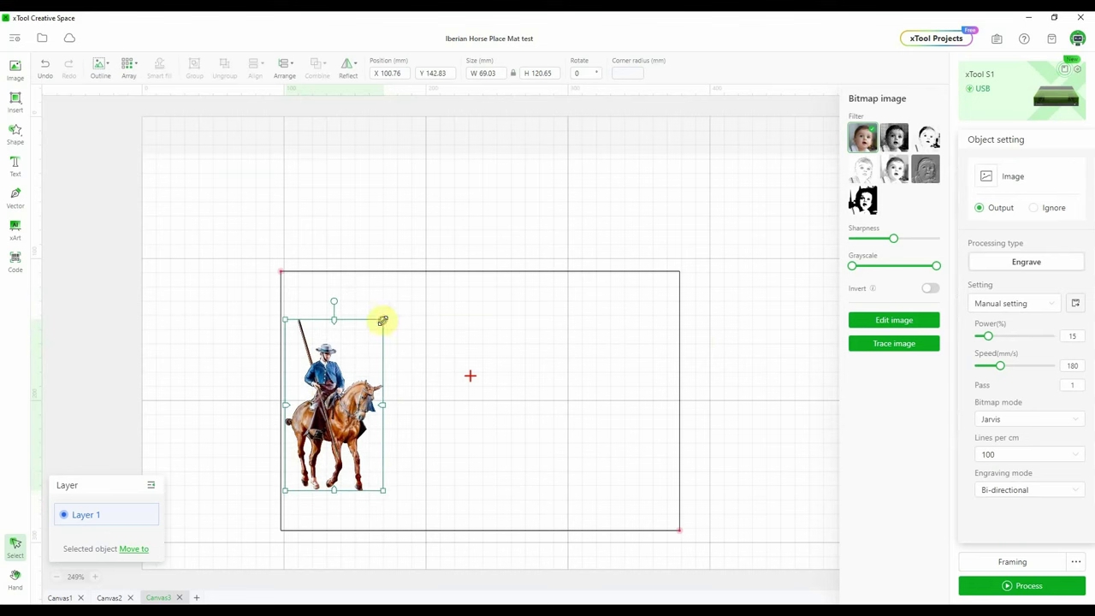
left_click_drag(383, 320, 377, 326)
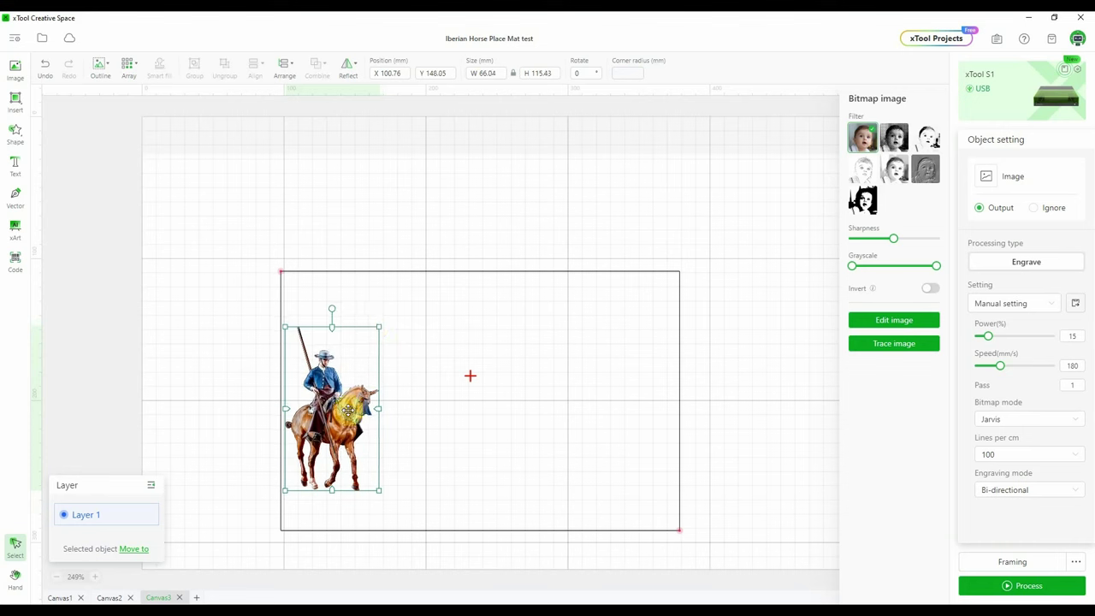
right_click(337, 387)
left_click(373, 430)
Step: Paste three more horseman copies and line all four up in a row across the marked area
right_click(438, 377)
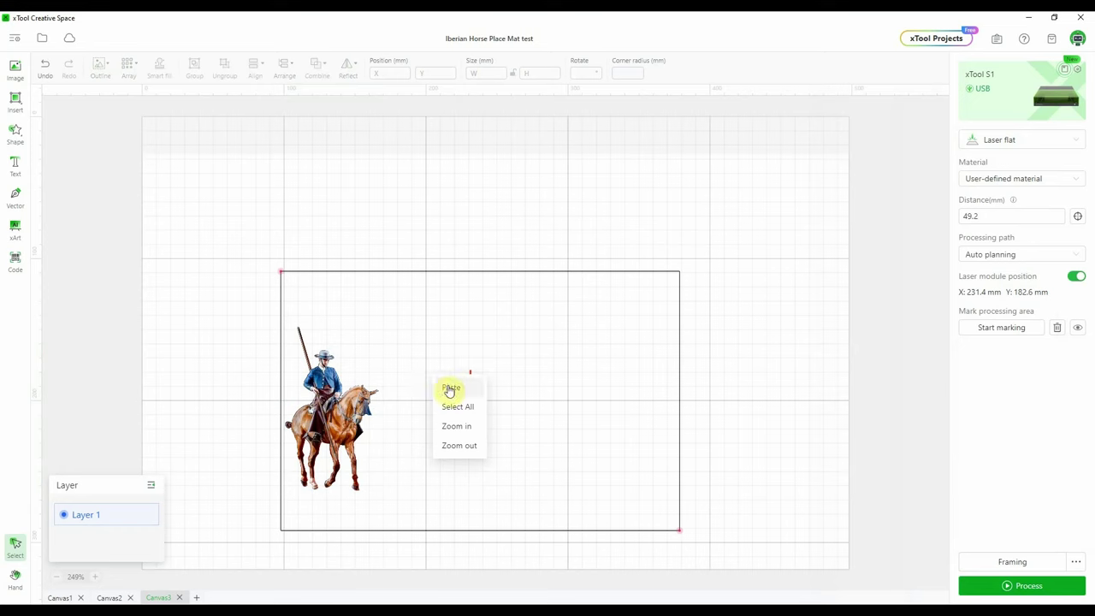
left_click(450, 388)
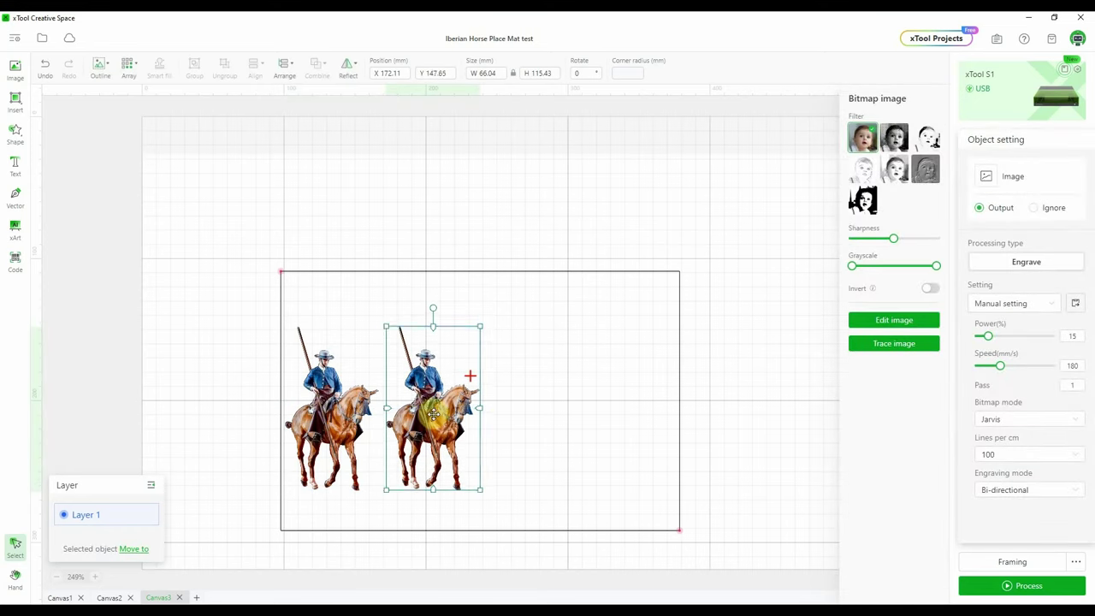
key("ctrl+v")
left_click_drag(533, 440, 516, 347)
key("ctrl+v")
left_click_drag(629, 434, 580, 331)
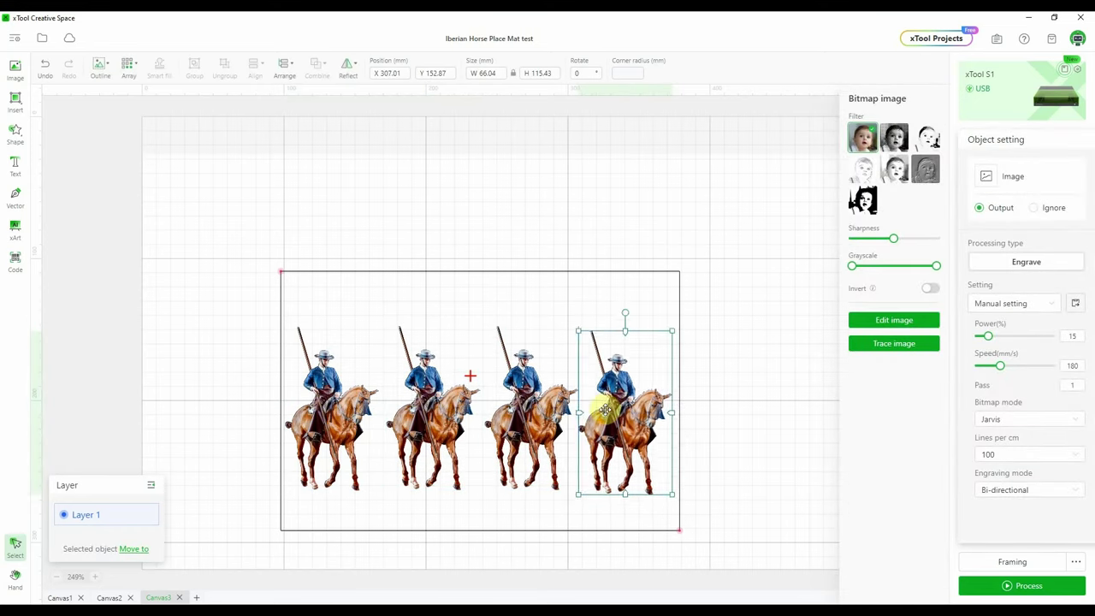
left_click(753, 430)
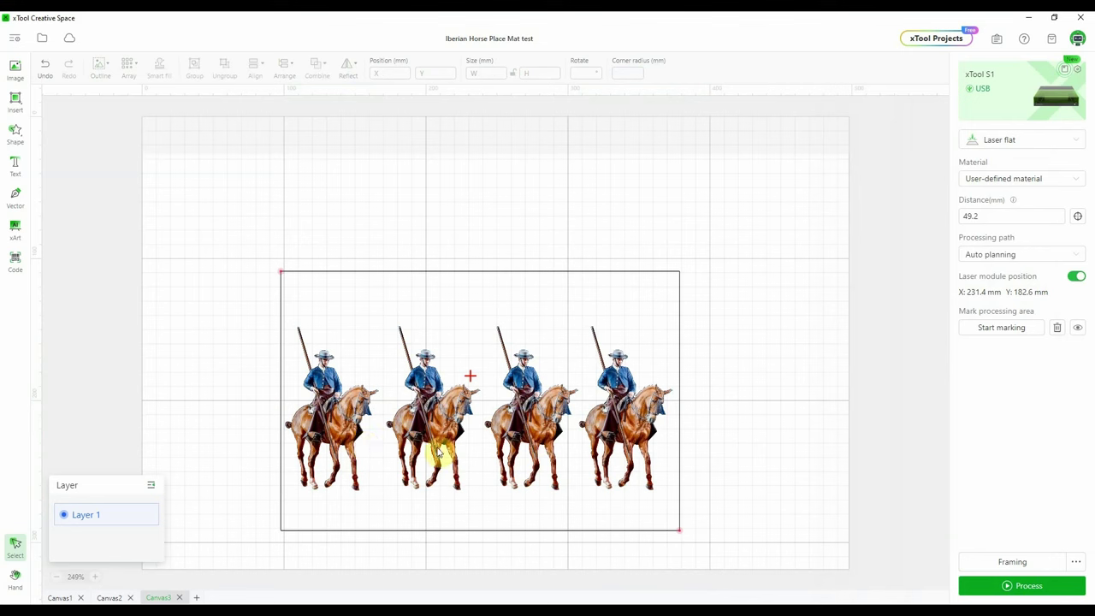
left_click(438, 417)
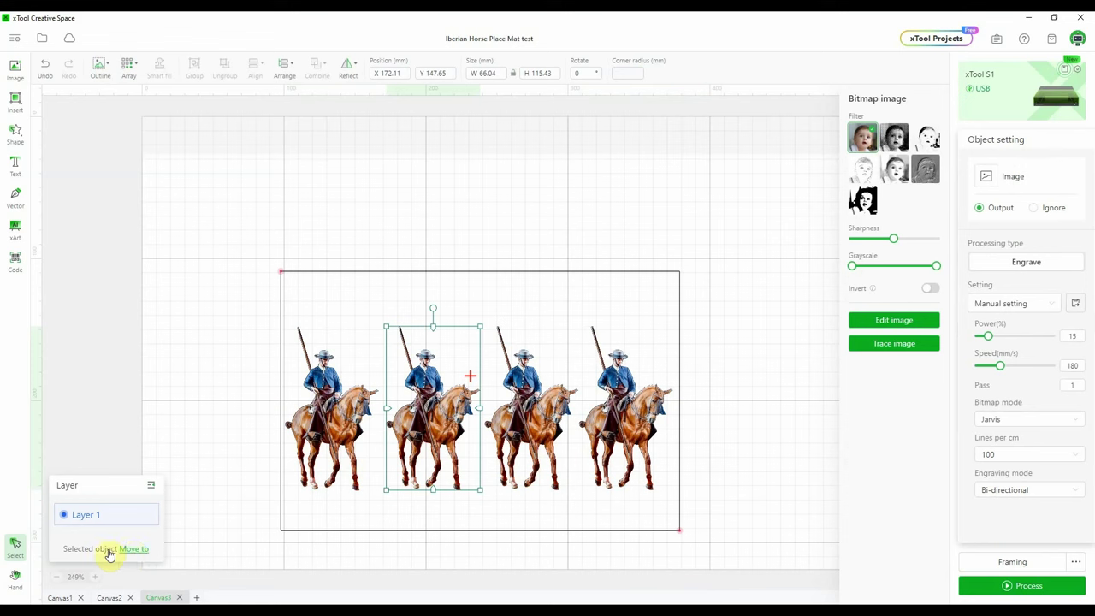
Step: Move horsemen two, three and four onto new red Layer 2, yellow Layer 3 and green Layer 4
left_click(134, 550)
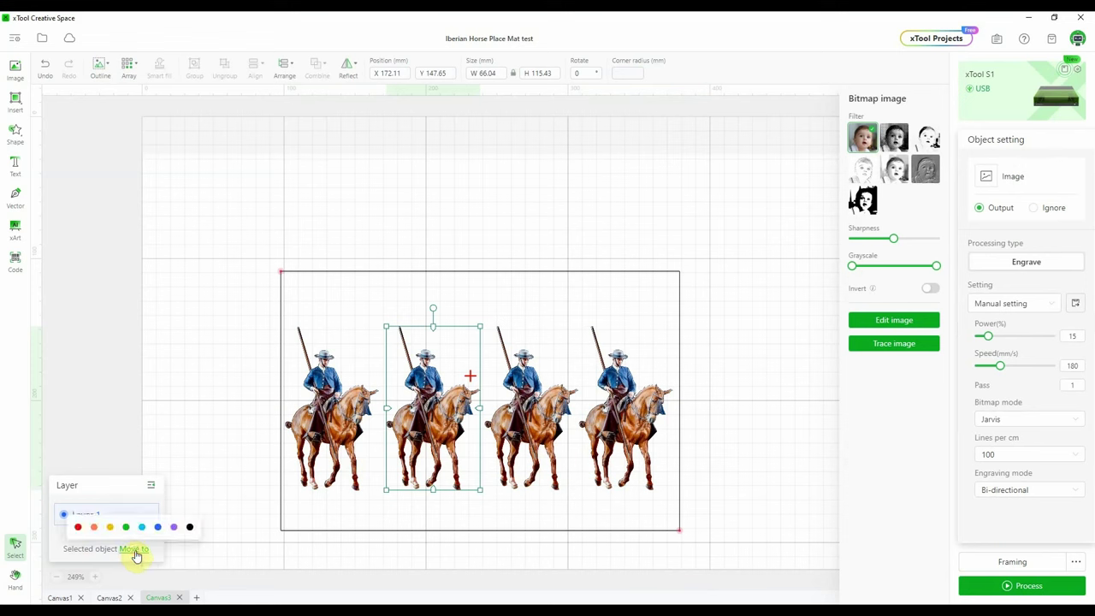
left_click(78, 528)
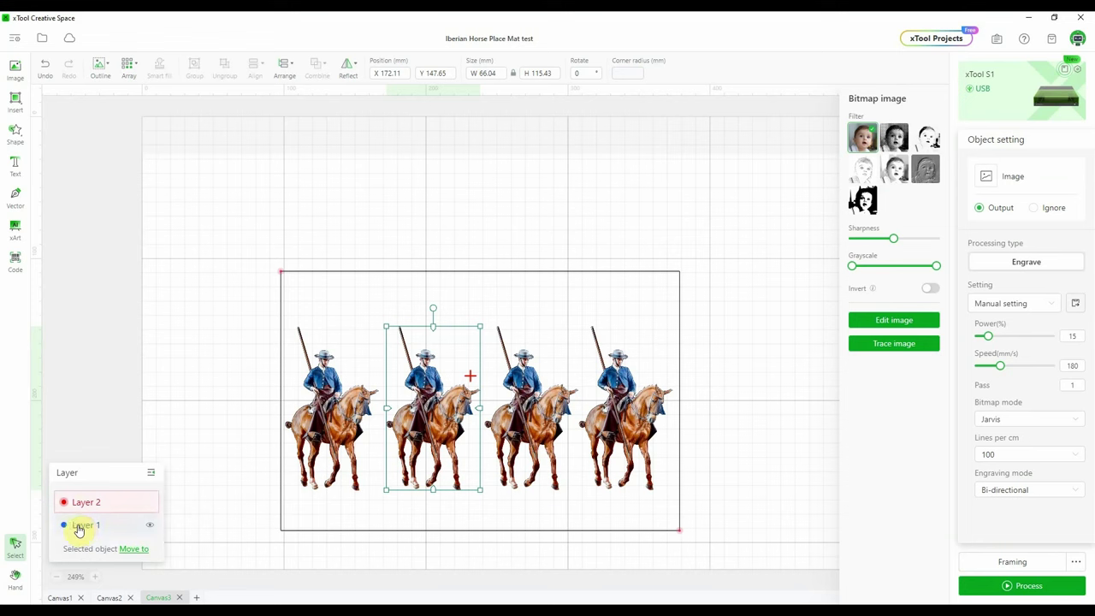
left_click(507, 476)
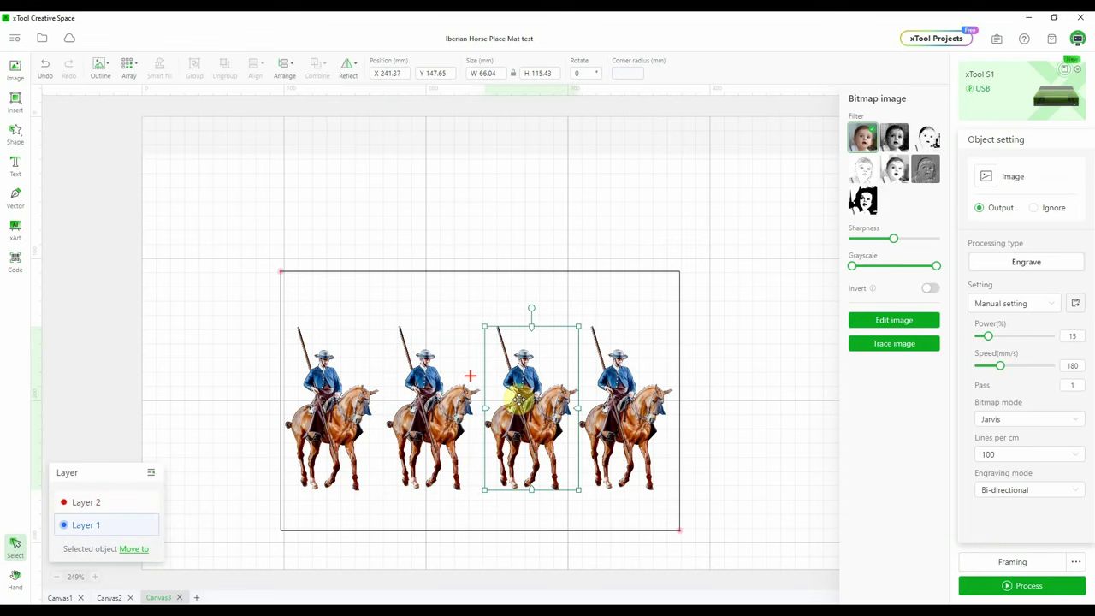
left_click(134, 553)
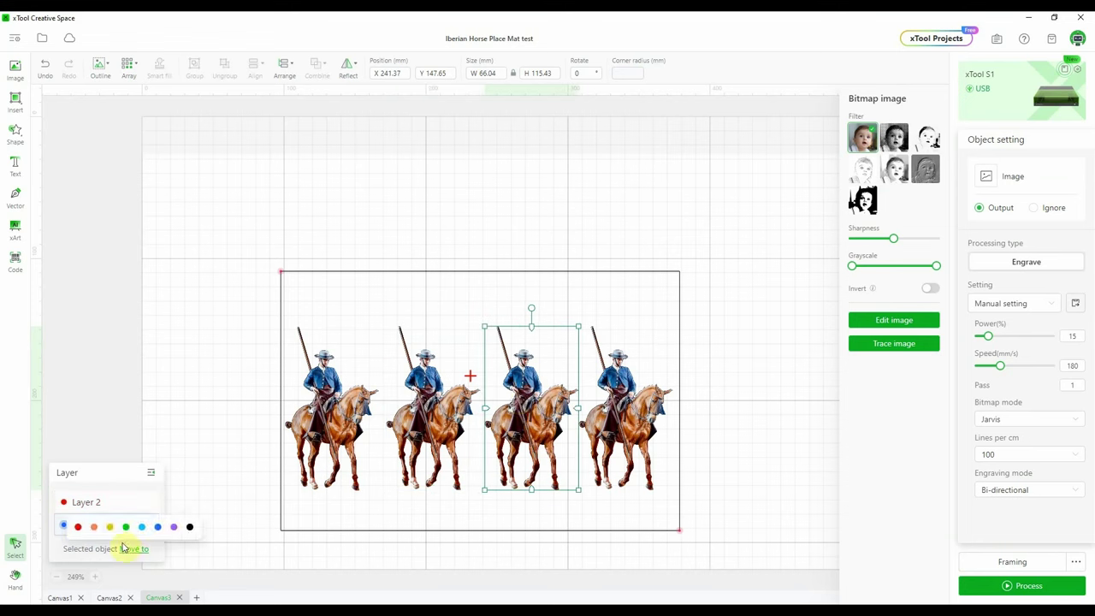
left_click(110, 528)
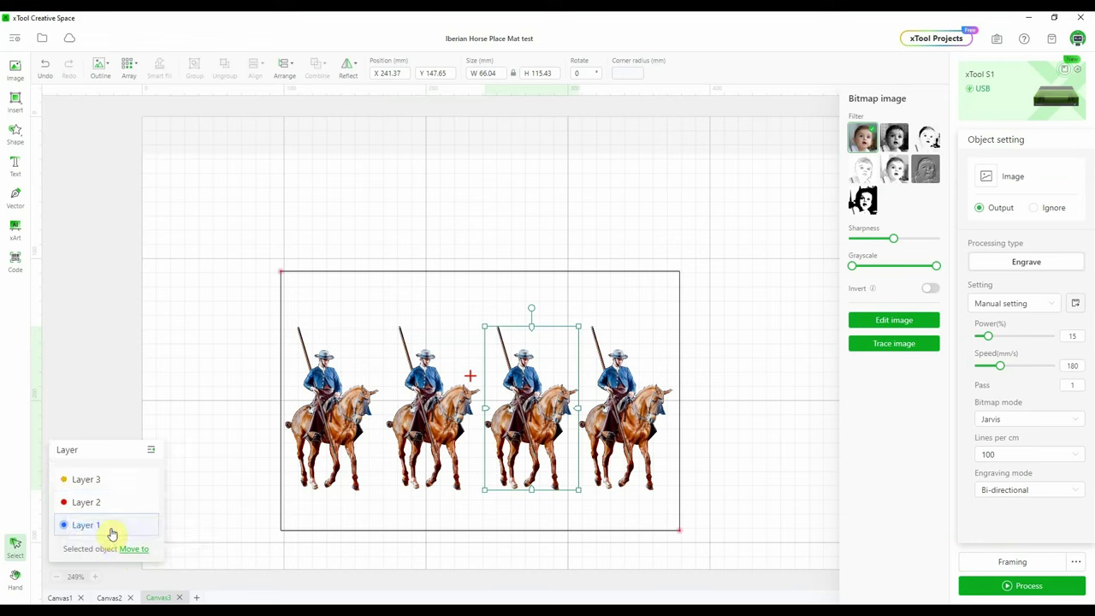
left_click(626, 404)
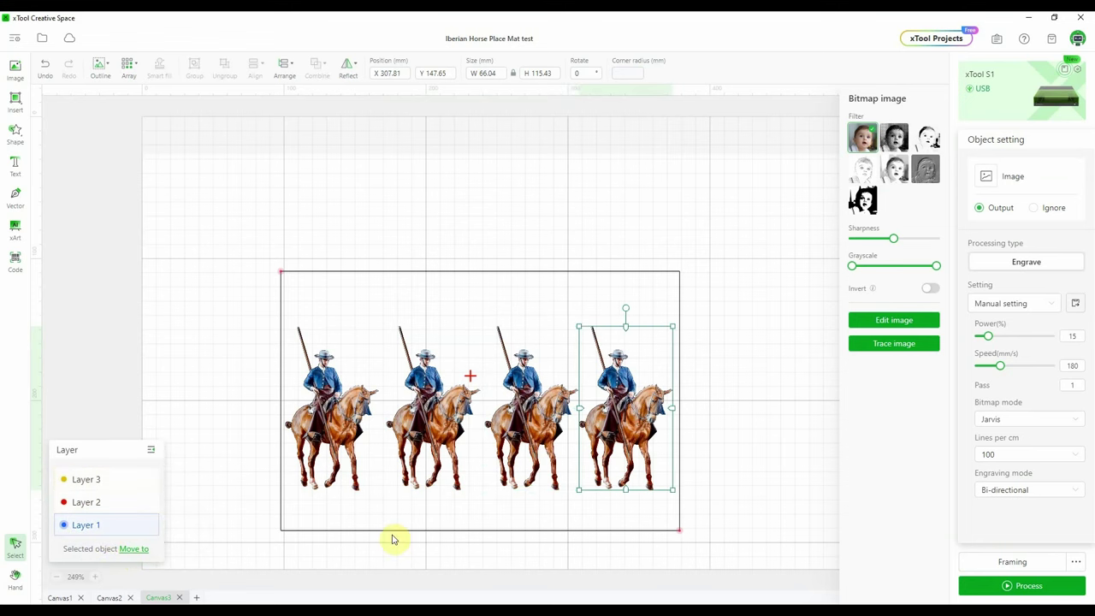
left_click(133, 551)
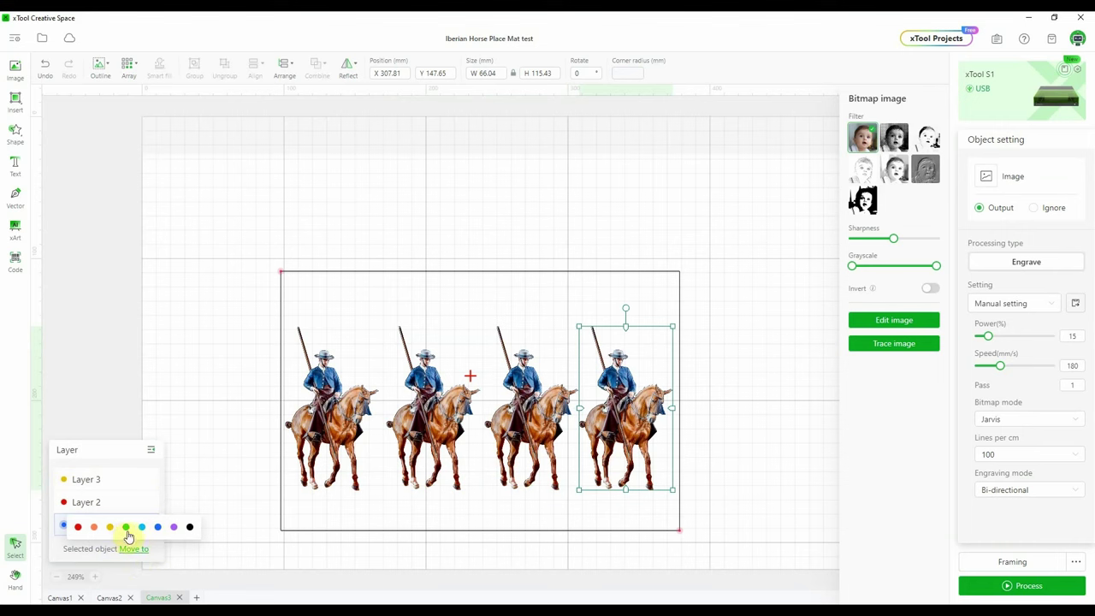
left_click(125, 528)
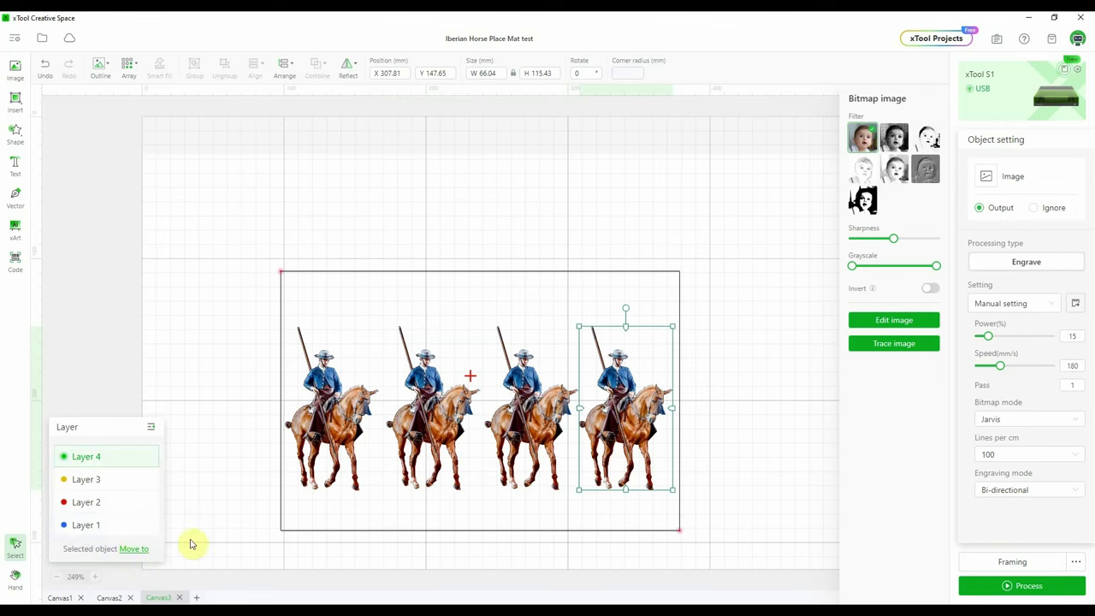
left_click(776, 403)
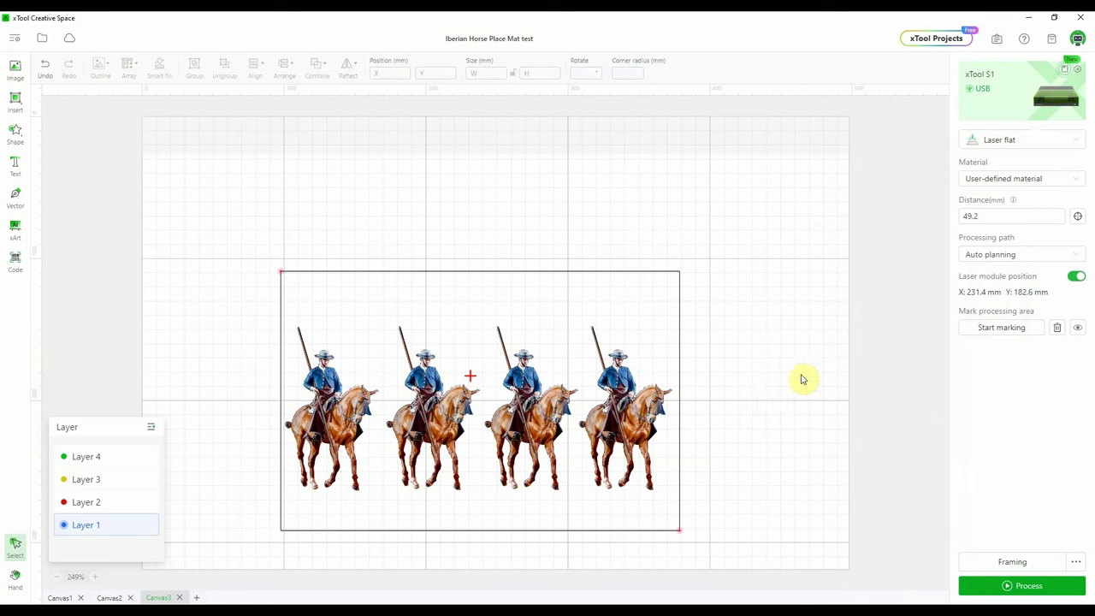
Step: Choose Stone Coaster as the material and check the Layer 1 horseman's 30% power Grayscale settings
left_click(1081, 180)
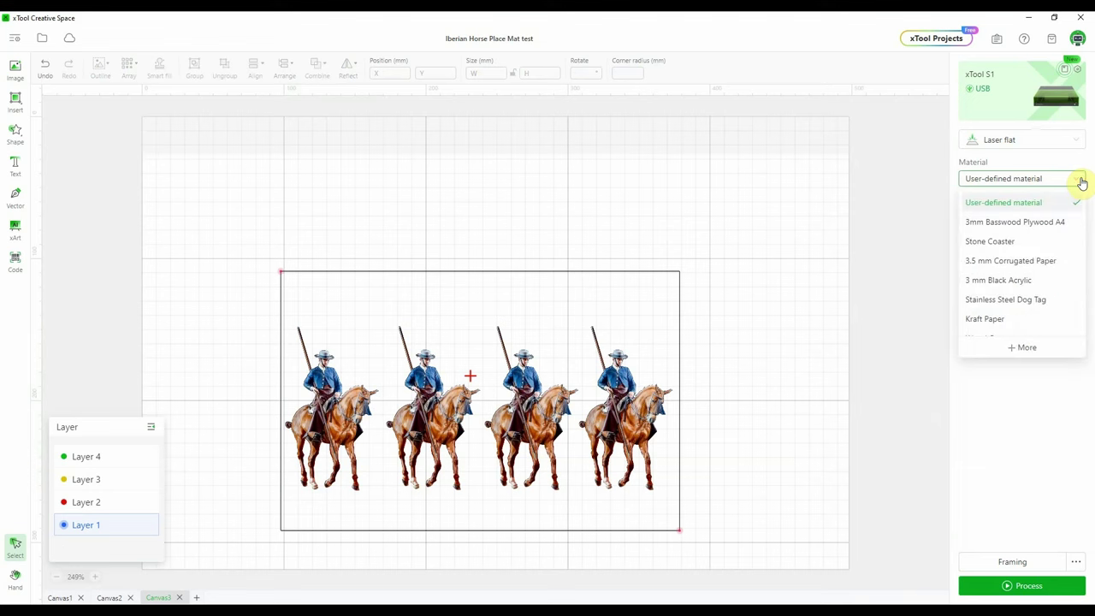
left_click(988, 244)
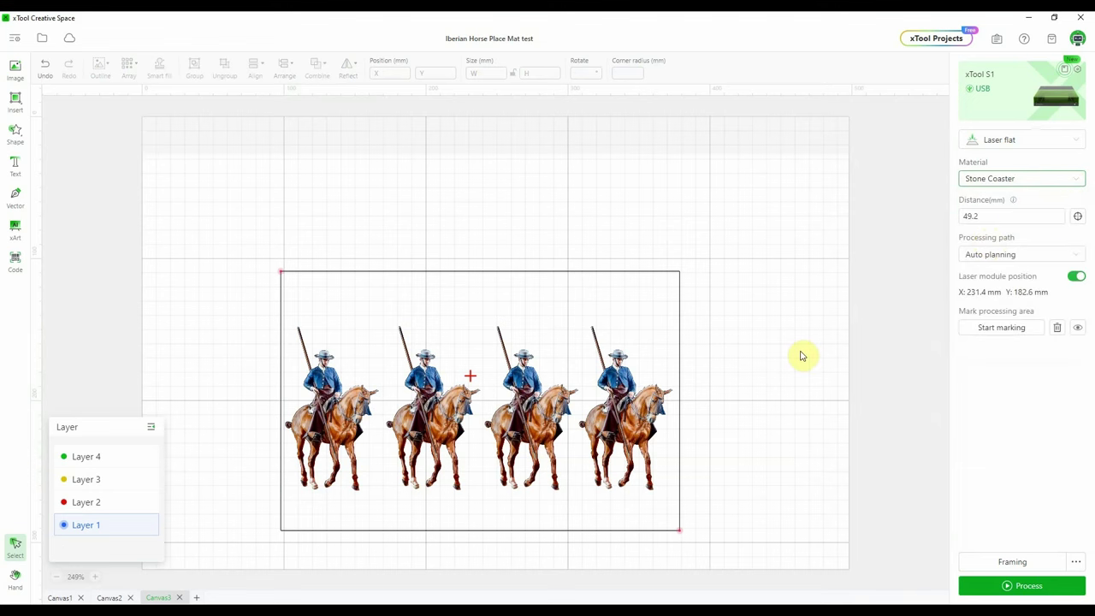
left_click(730, 384)
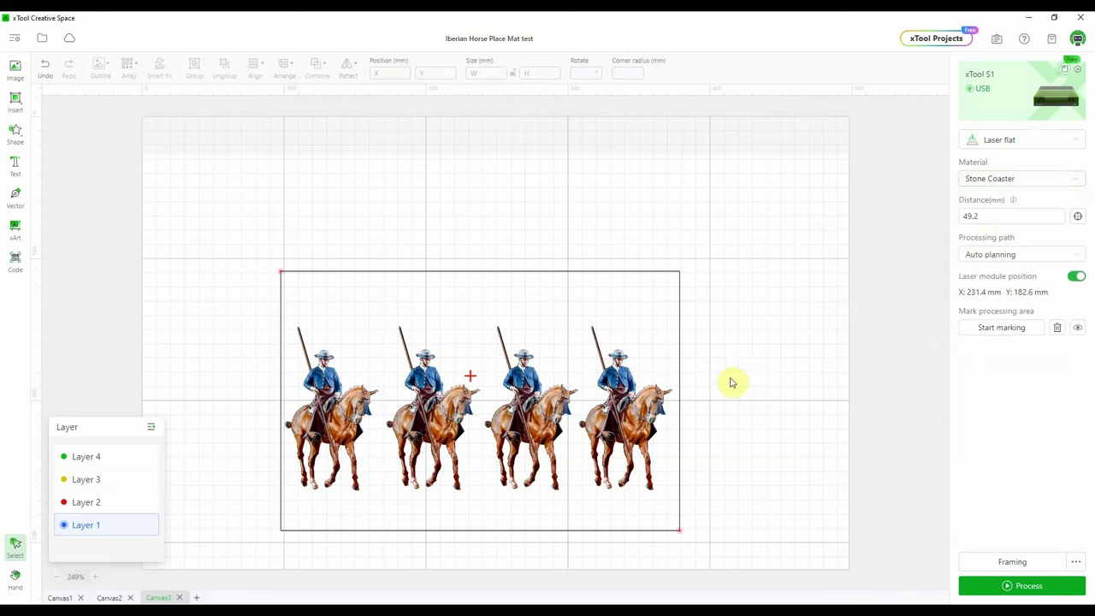
left_click(86, 526)
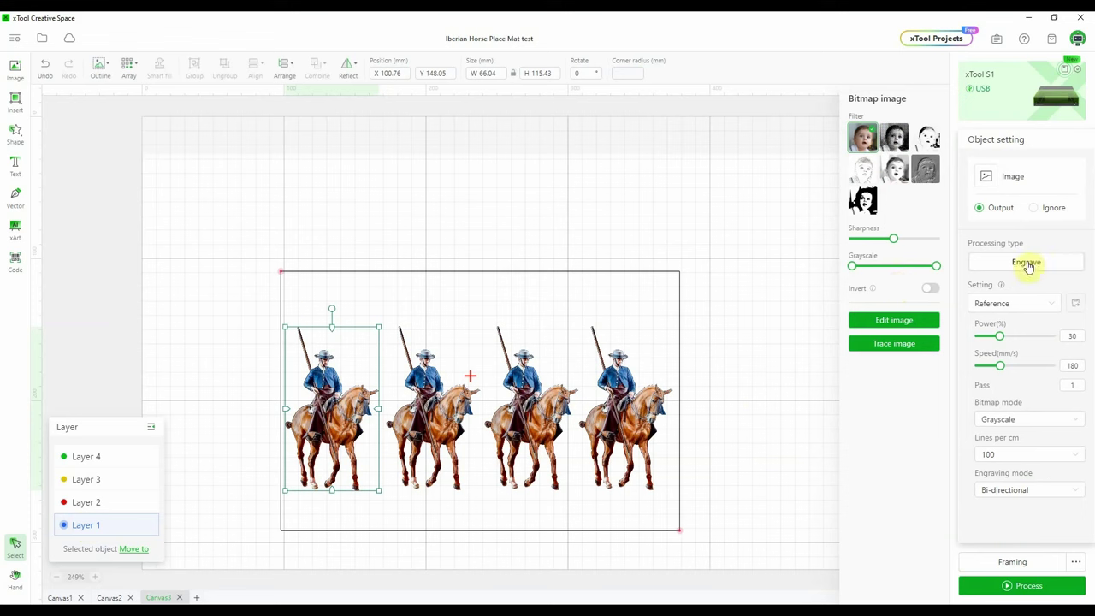
mouse_move(1008, 340)
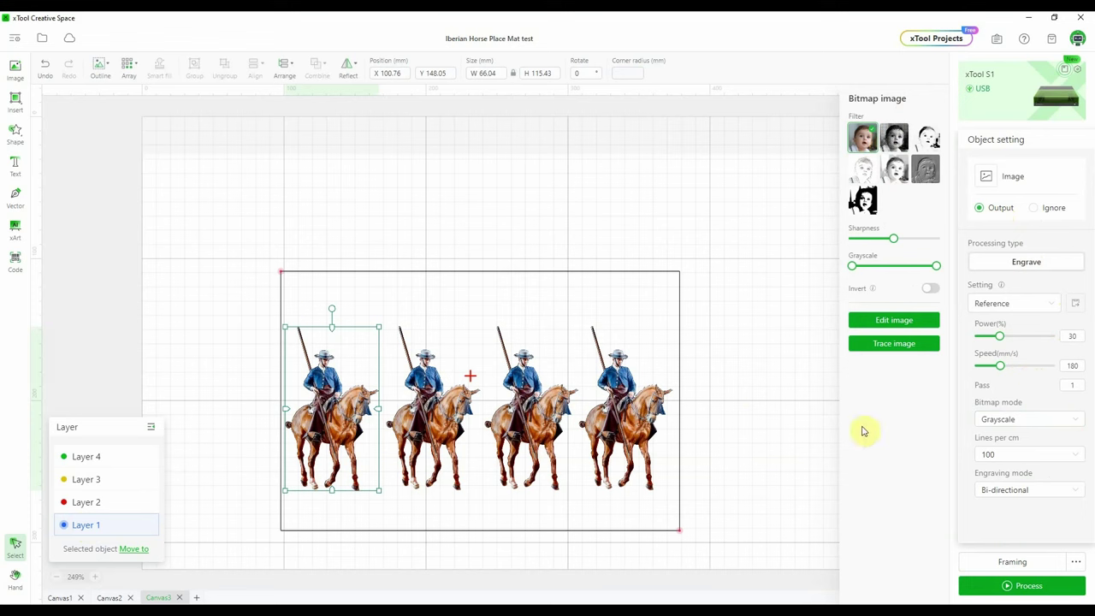
Step: Switch the Layer 3 horseman to Jarvis bitmap mode, then select the Layer 4 horseman
left_click(115, 507)
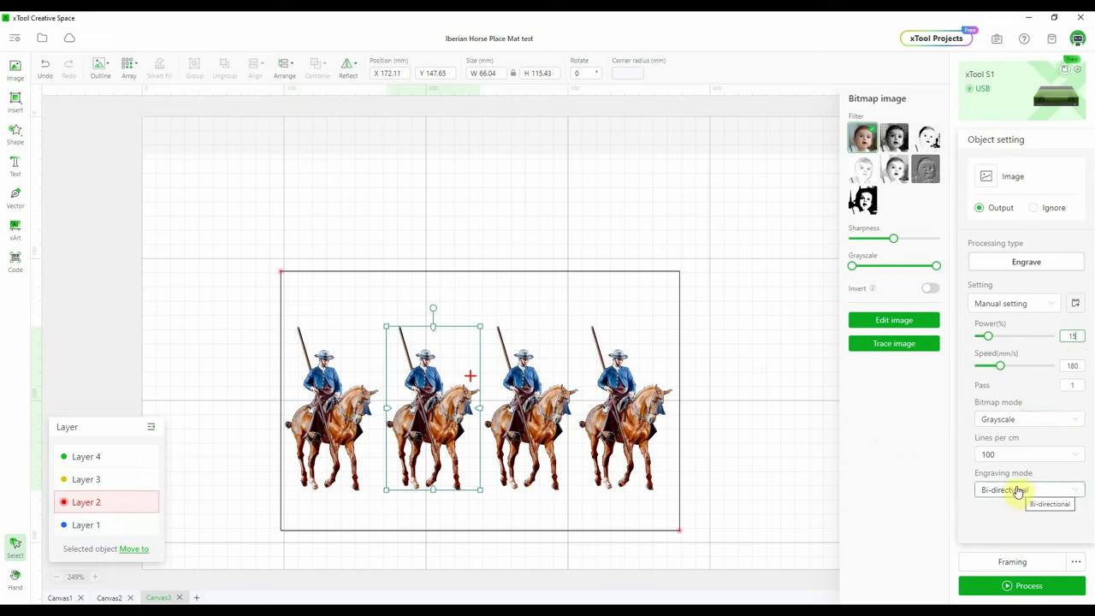
left_click(534, 413)
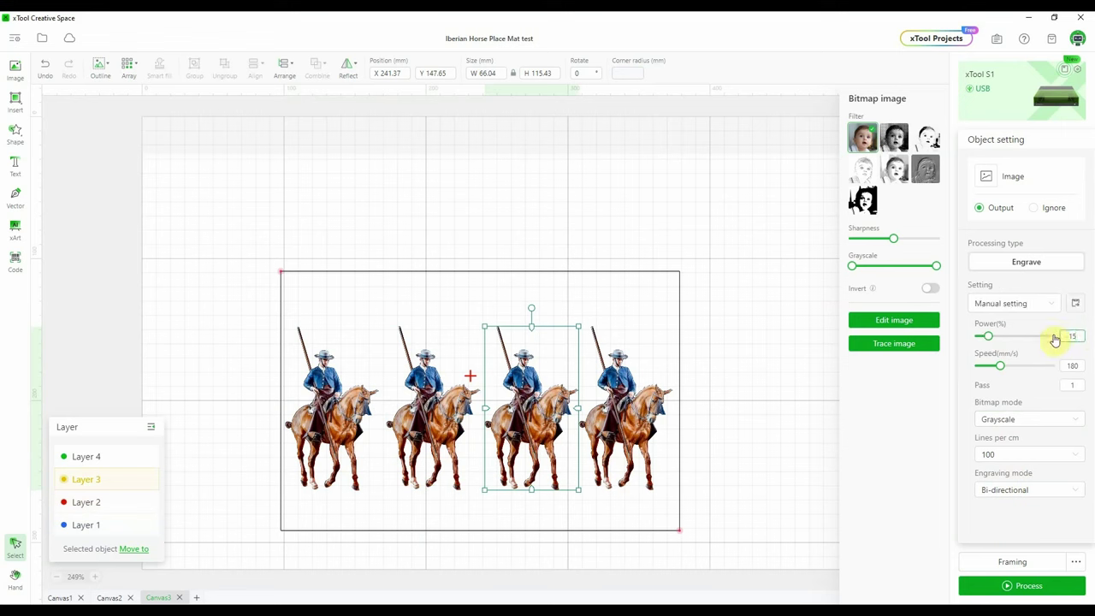
left_click(1036, 420)
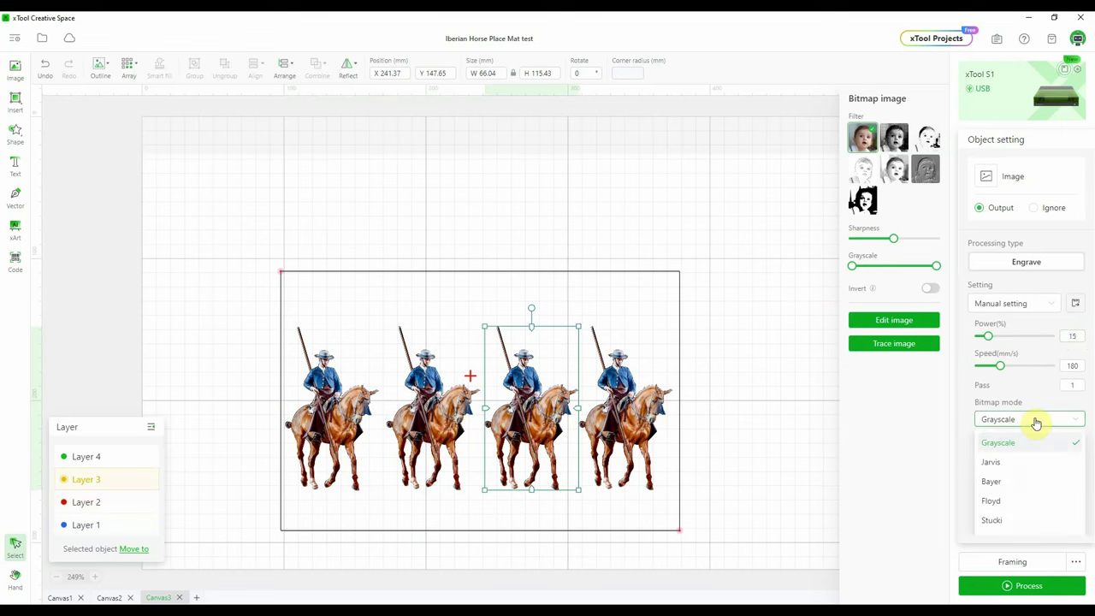
left_click(995, 463)
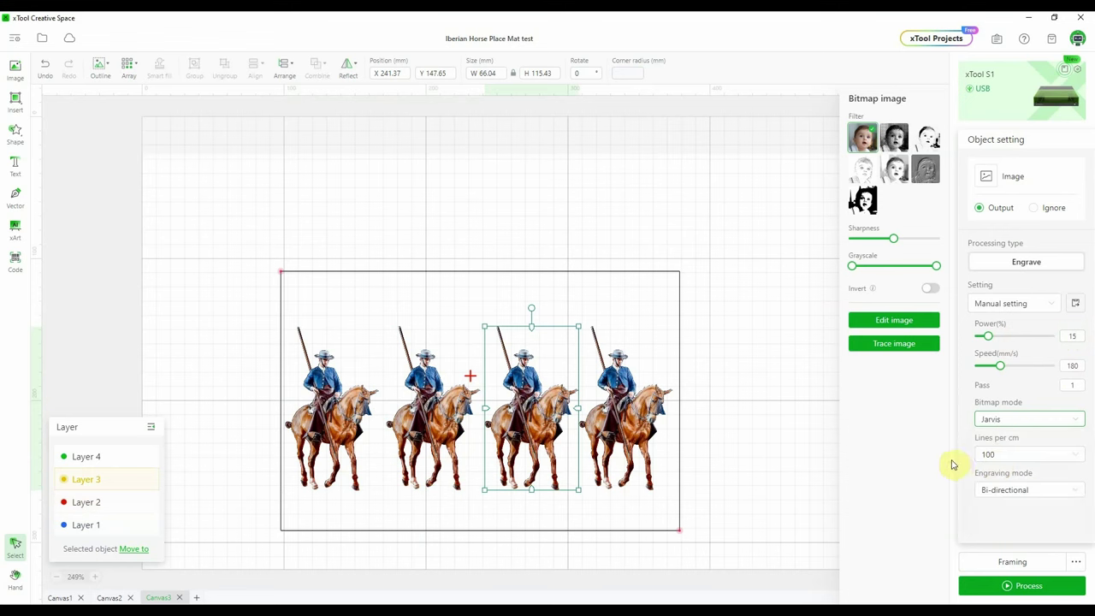
left_click(633, 416)
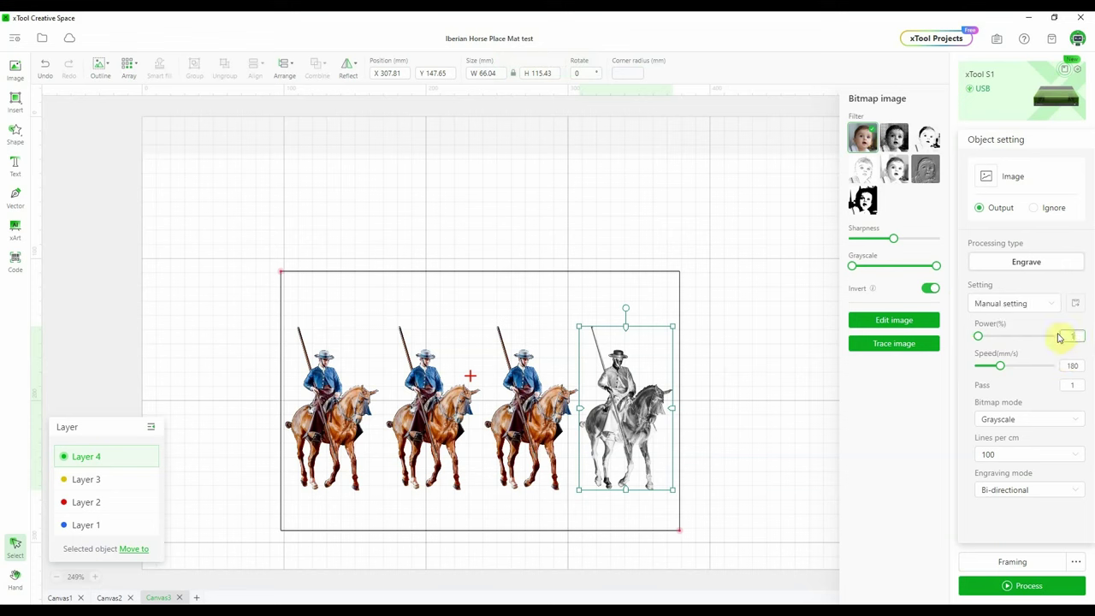
Step: Set the Layer 4 horseman to Jarvis bitmap mode and bring up the processing preview
left_click(1070, 418)
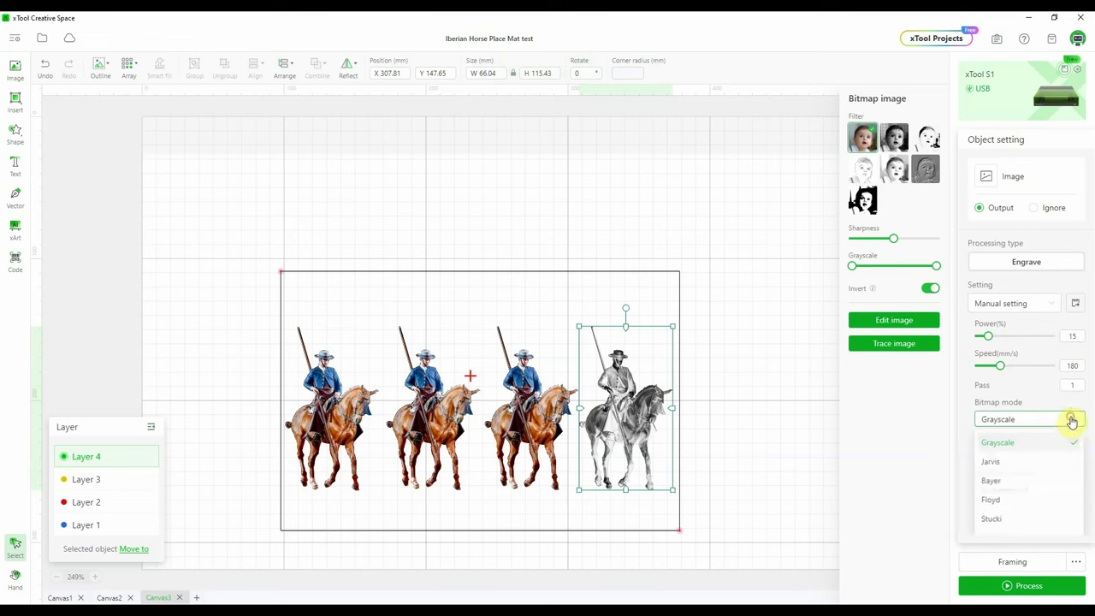
left_click(998, 462)
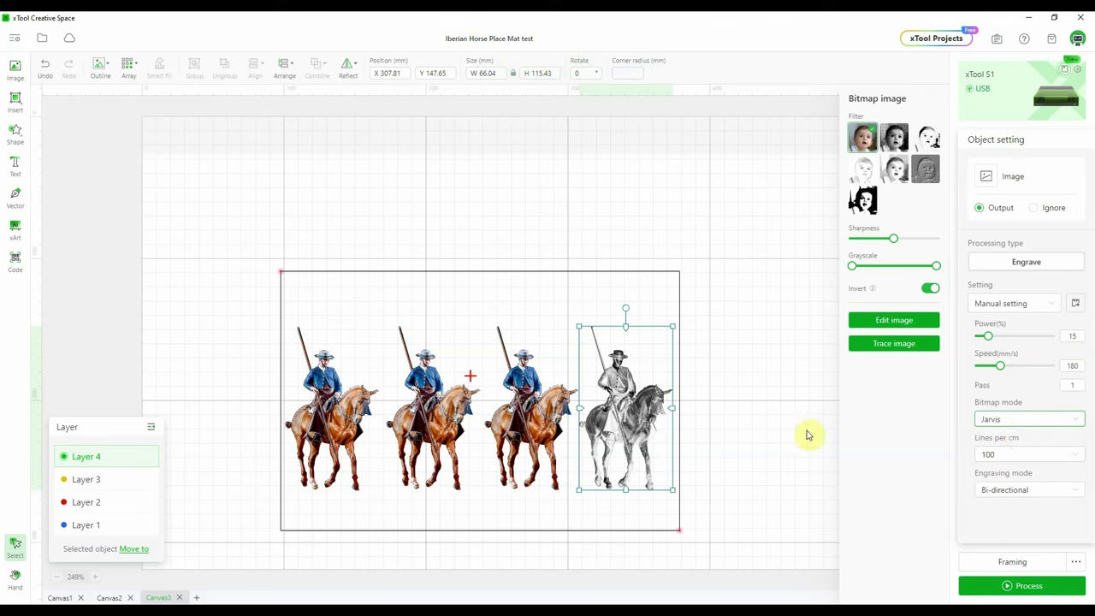
left_click(734, 419)
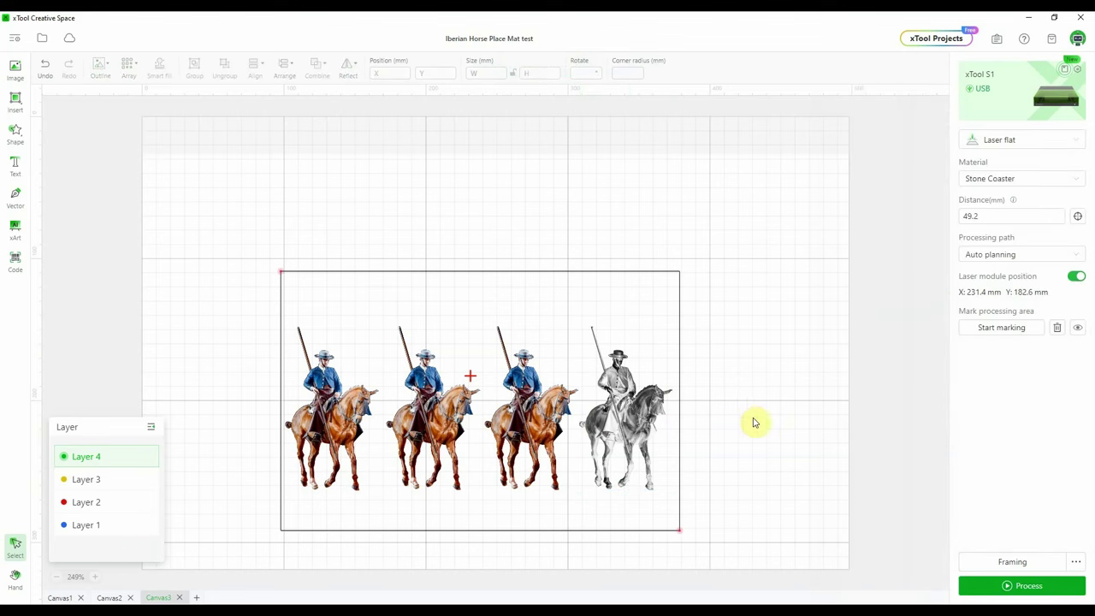
left_click(1027, 587)
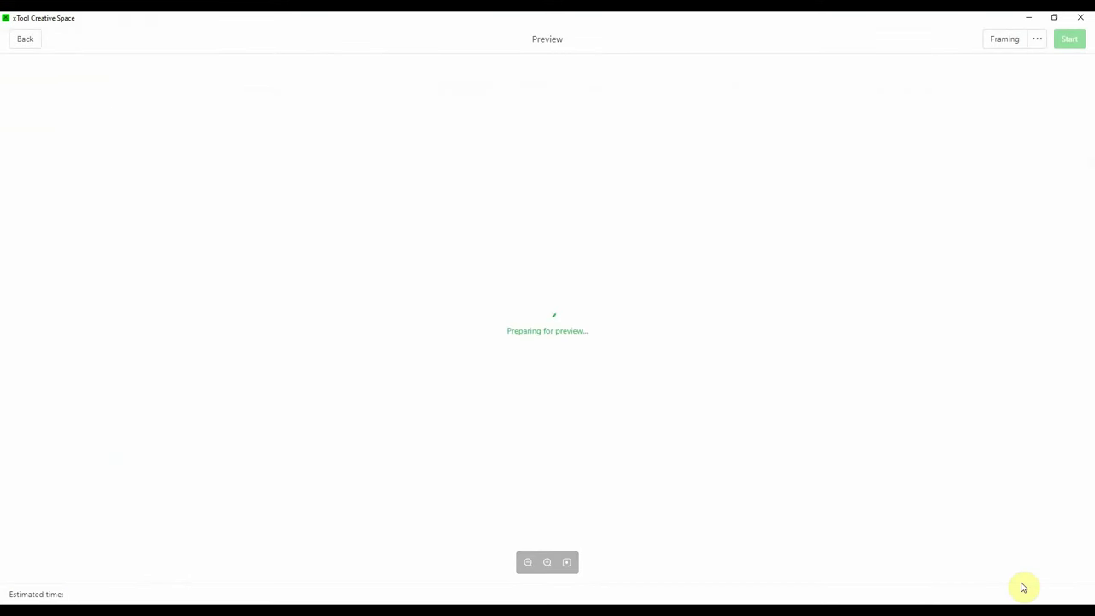
Step: Start engraving the four-horseman Canvas3 design on the laser
left_click(1069, 38)
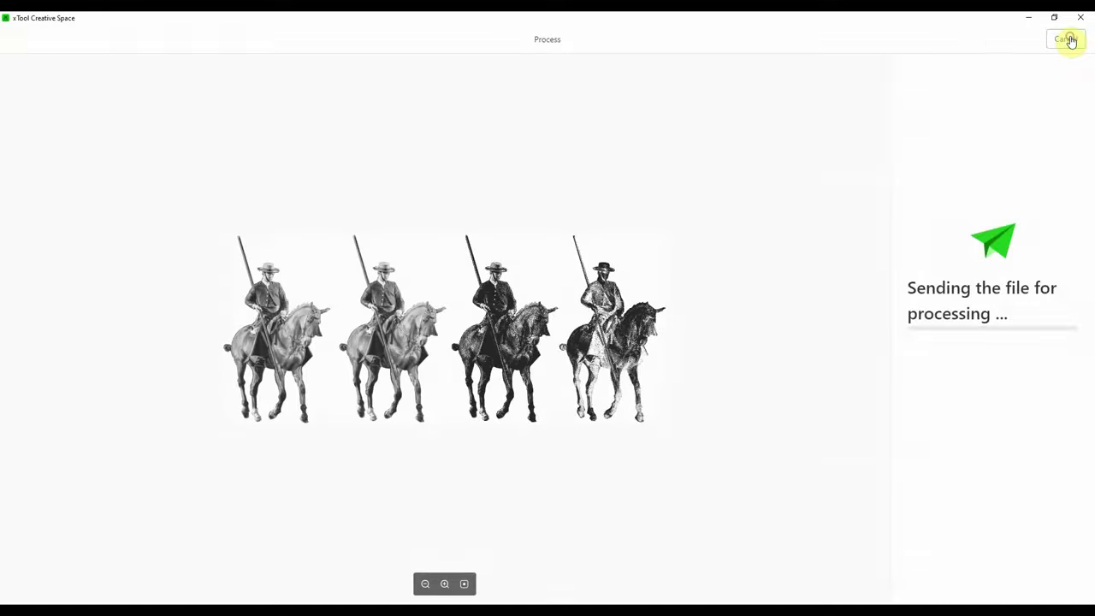